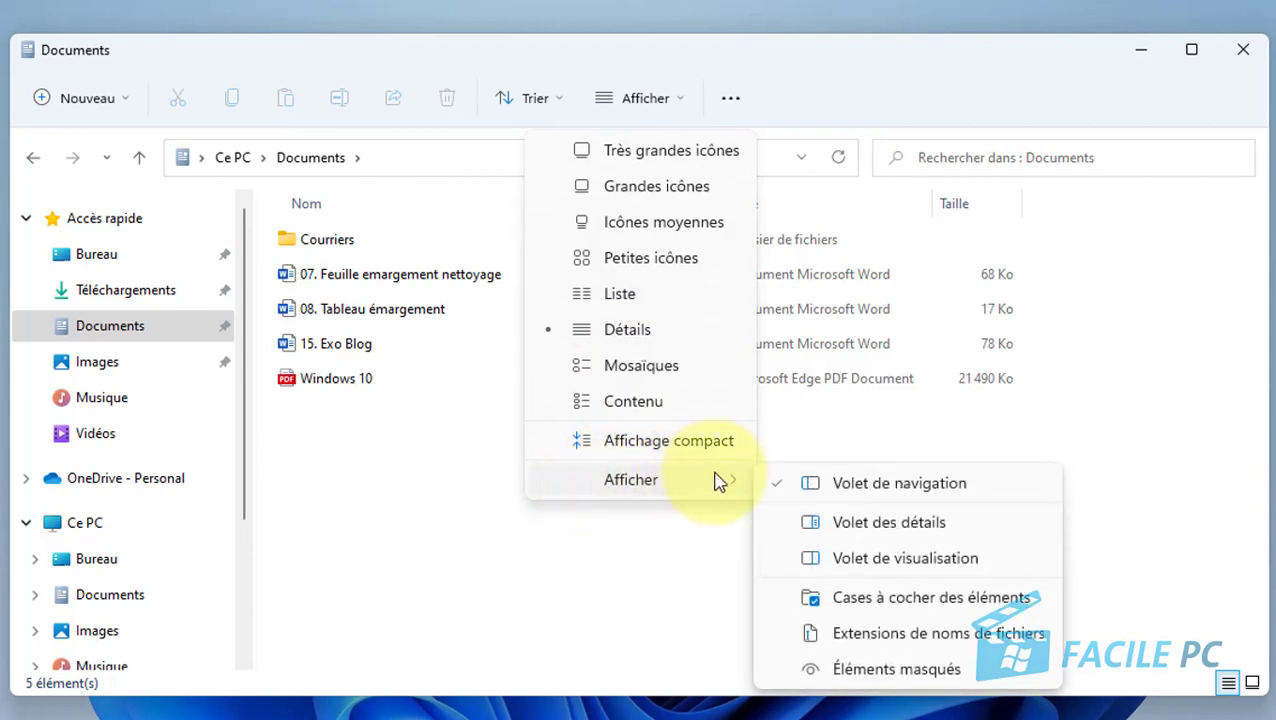
# Step: Turn on item check boxes (Cases à cocher des éléments) for the files and folders in Documents
pyautogui.click(841, 600)
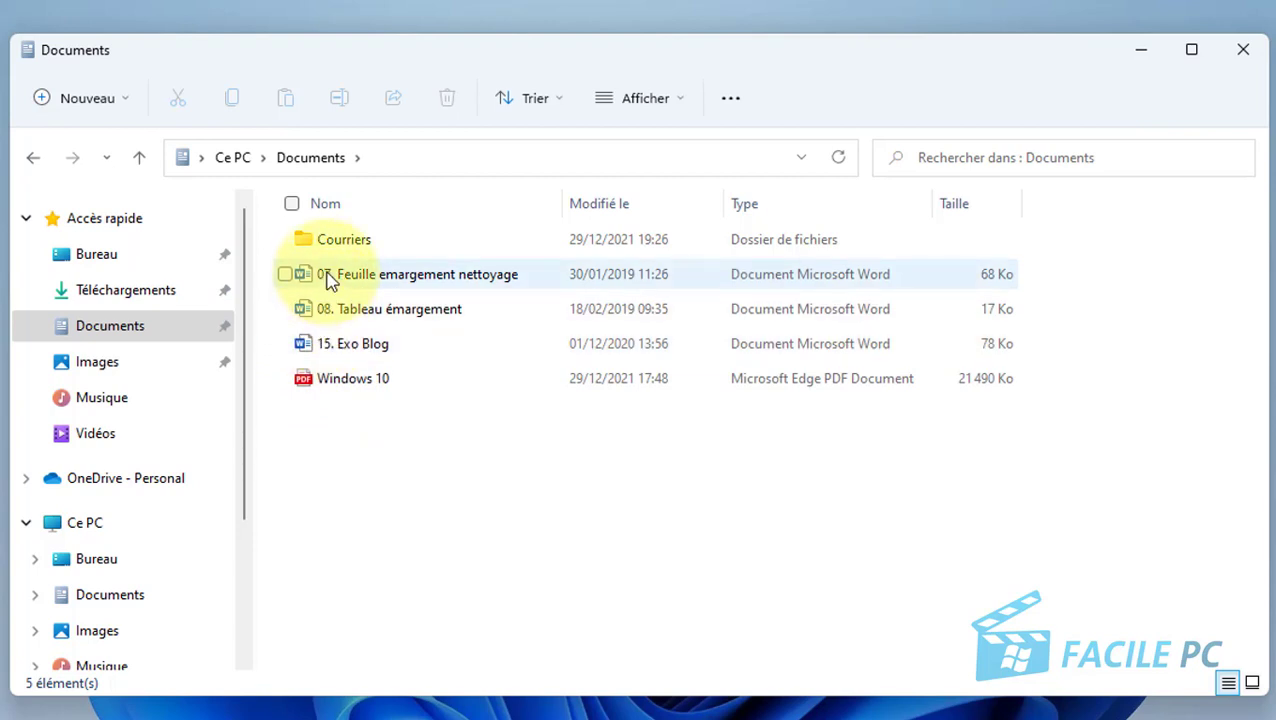
pyautogui.moveTo(335, 281)
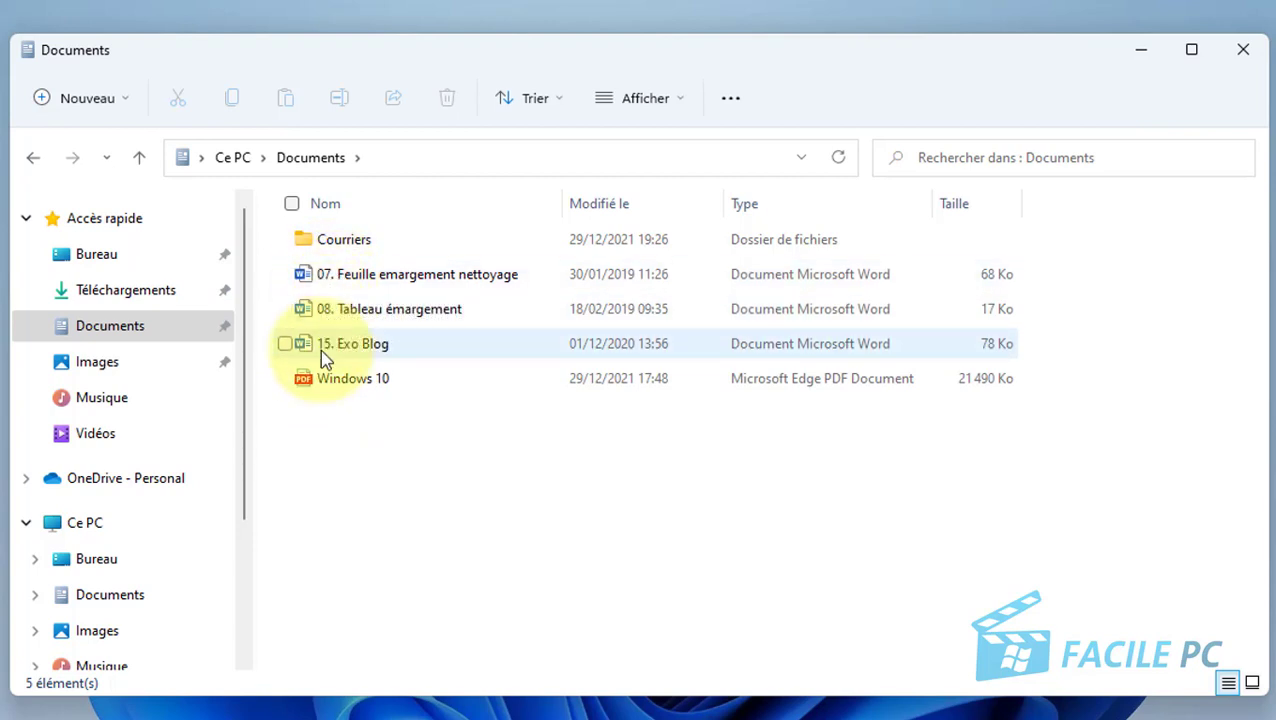
pyautogui.moveTo(320, 382)
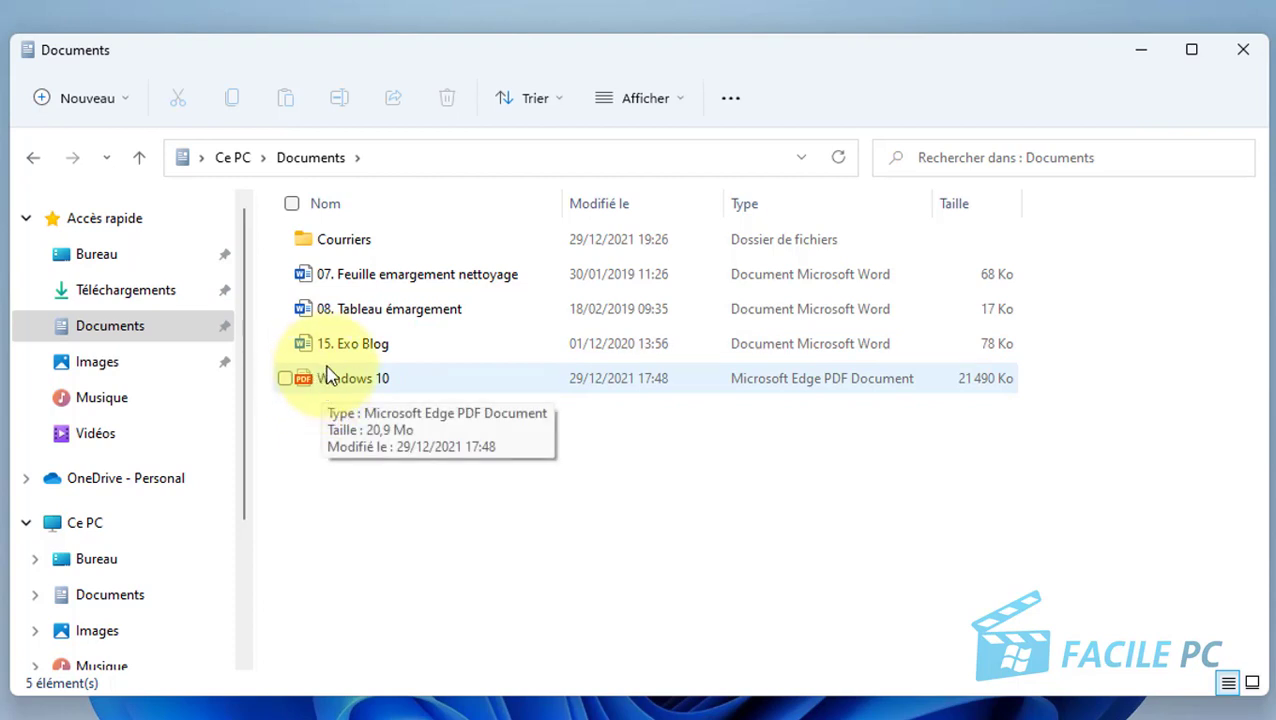
# Step: Copy the files 07. Feuille emargement nettoyage and 15. Exo Blog from Documents into the Vidéos folder
pyautogui.click(286, 275)
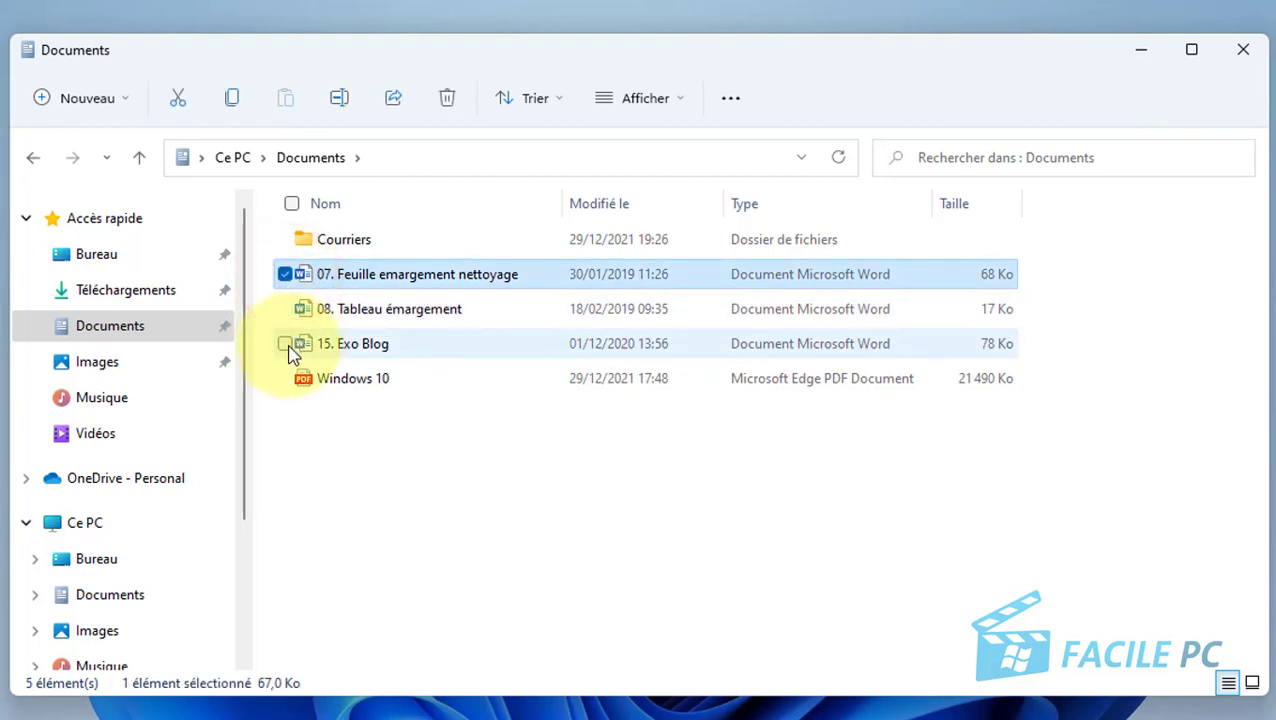
pyautogui.click(285, 344)
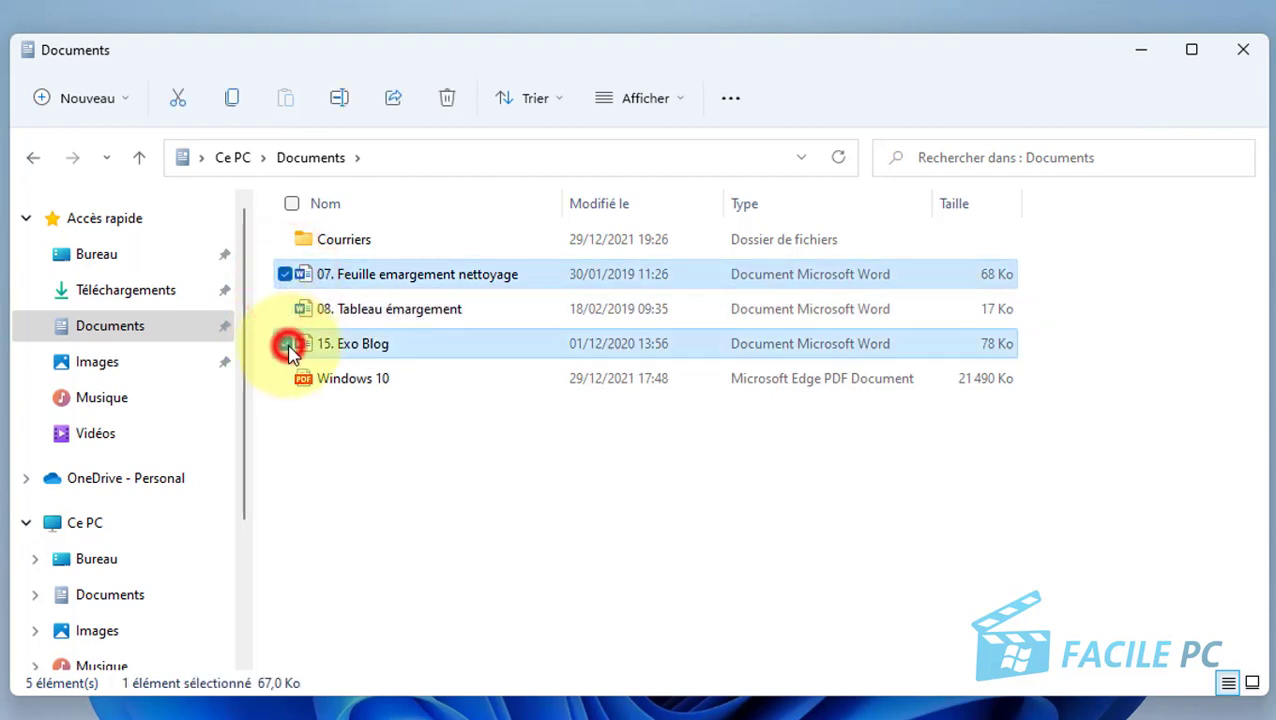
pyautogui.rightClick(360, 354)
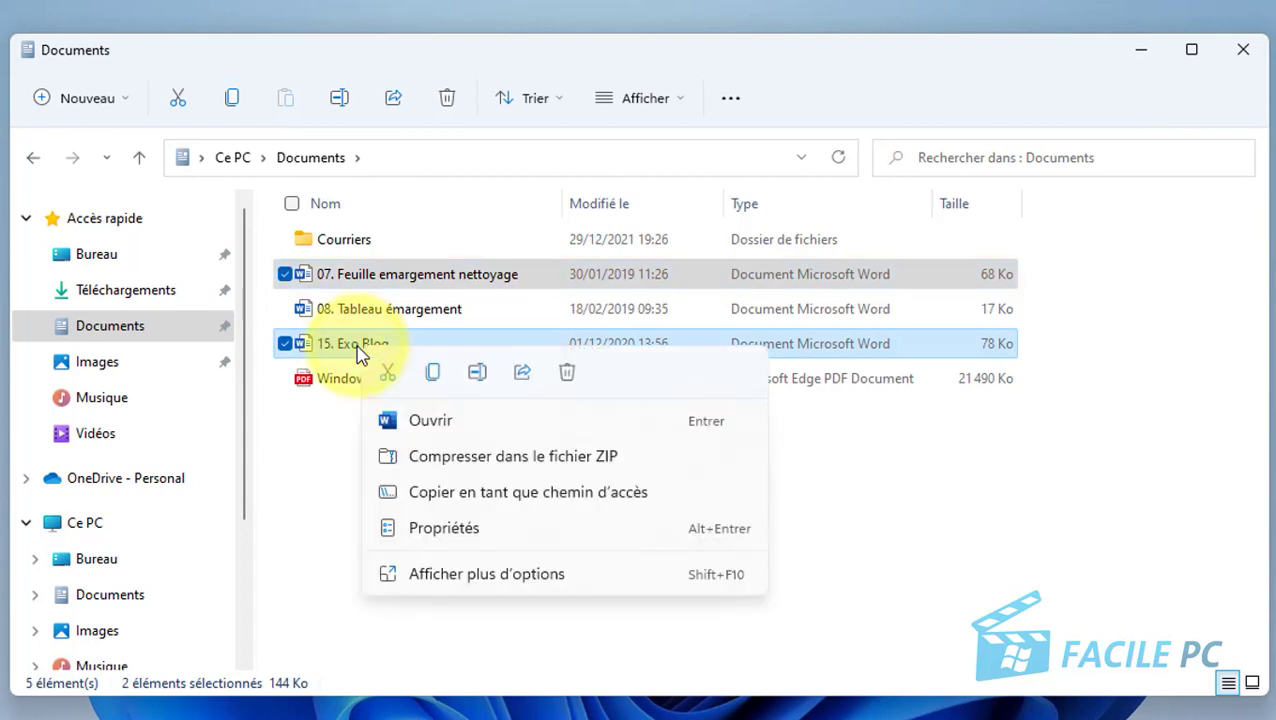
pyautogui.click(434, 376)
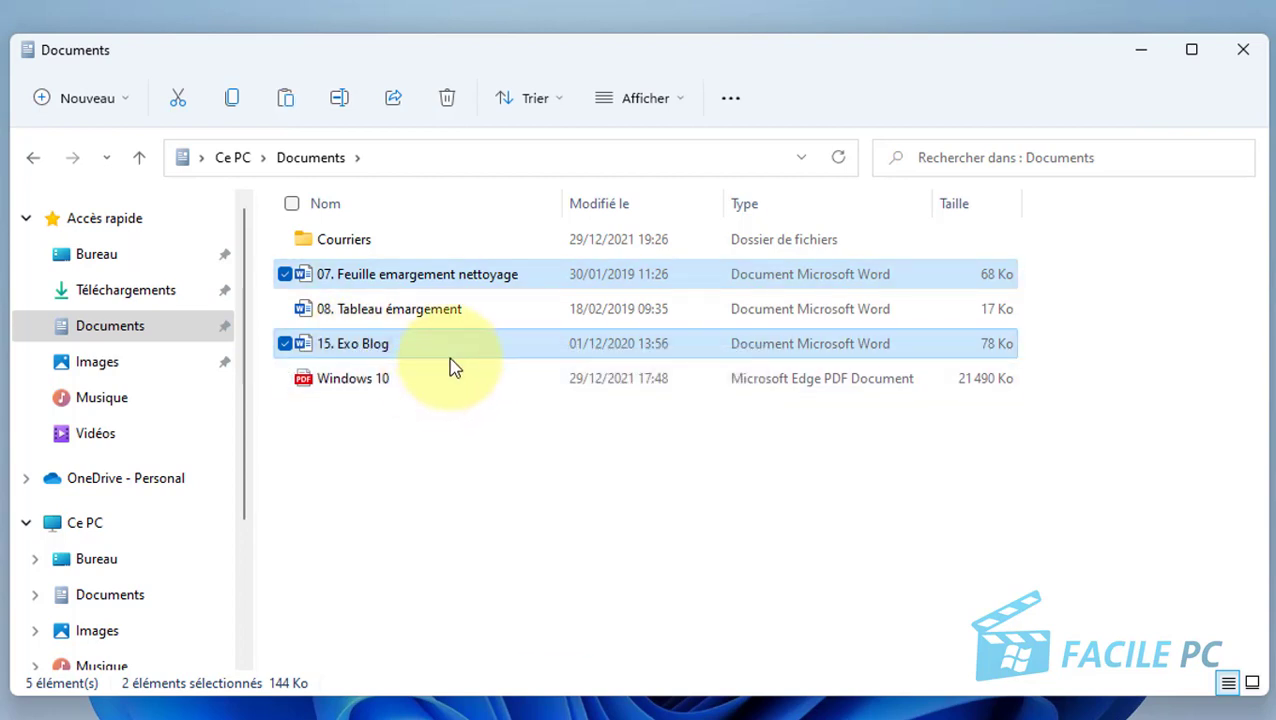
pyautogui.click(95, 436)
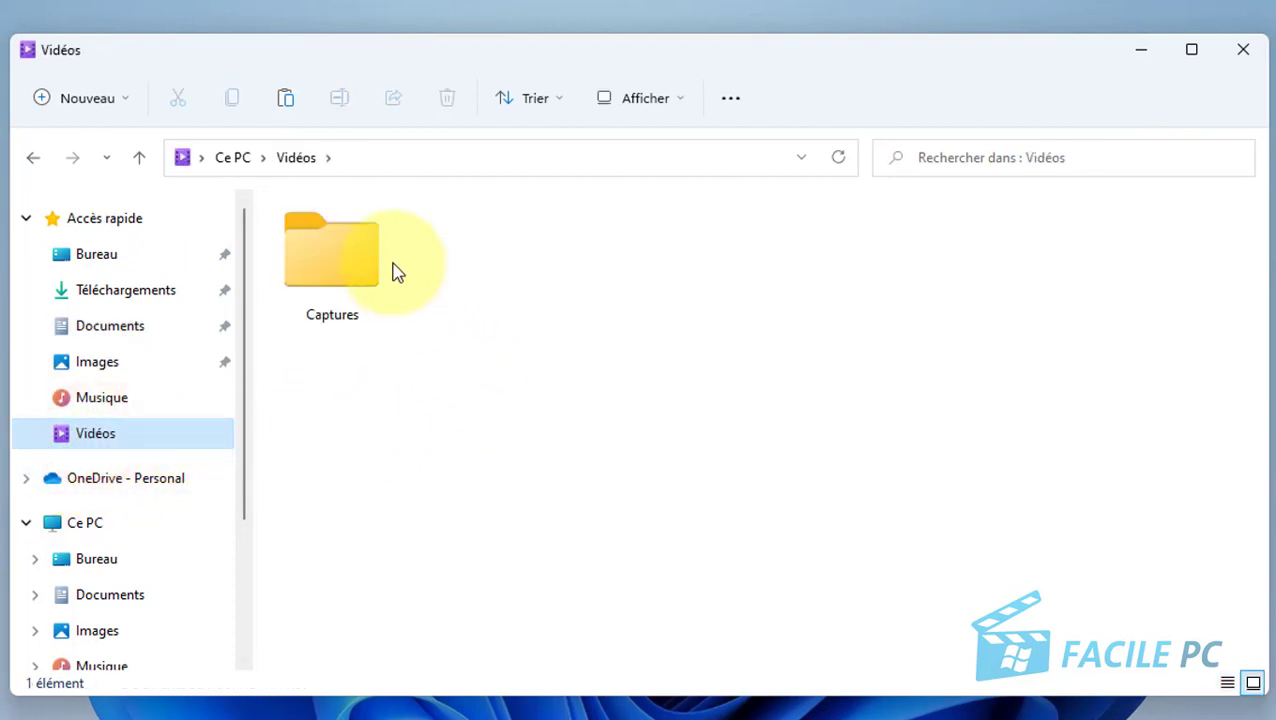
pyautogui.click(288, 100)
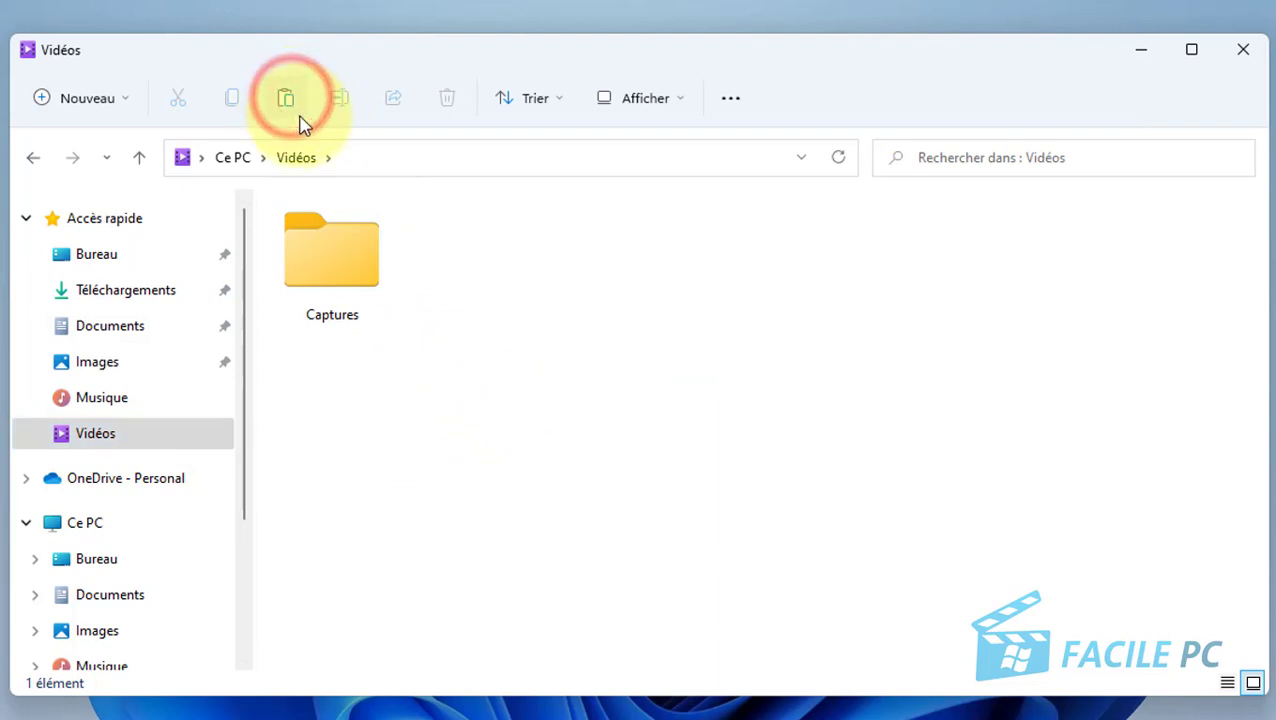
pyautogui.click(828, 332)
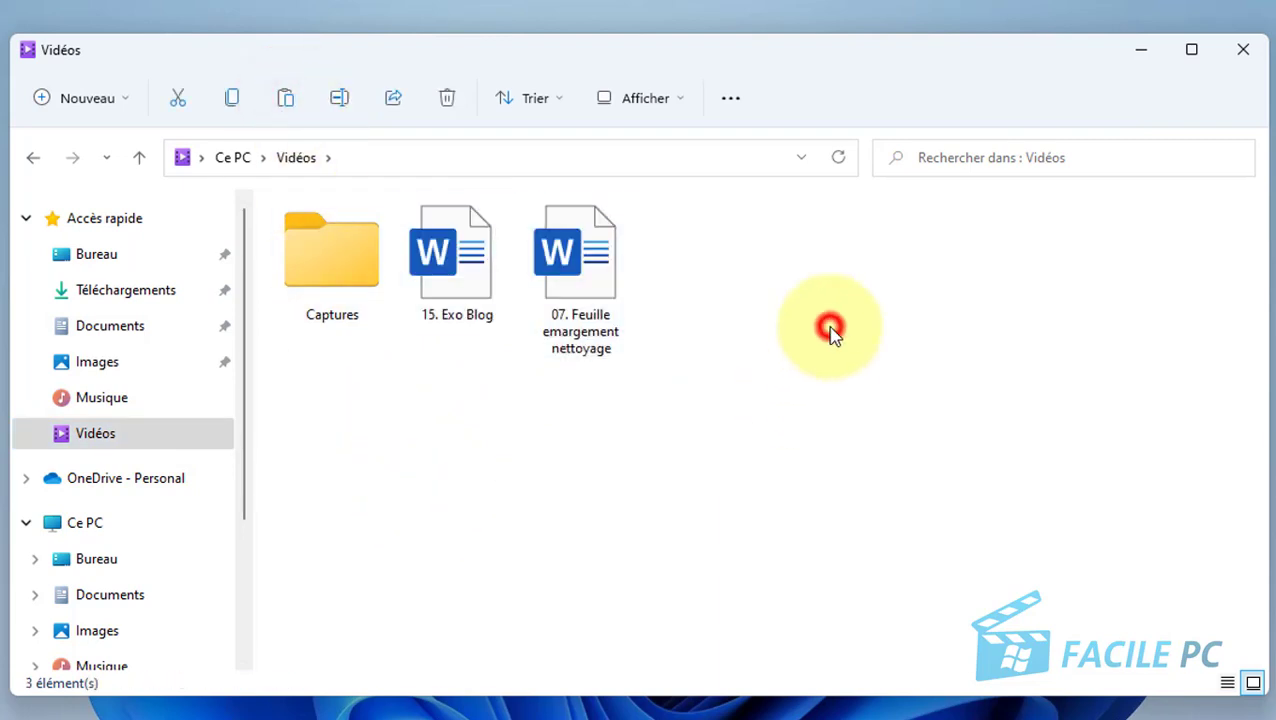
# Step: Copy photo (1), photo (2), photo (5) and photo (7) from the Images folder into the Musique folder
pyautogui.click(125, 368)
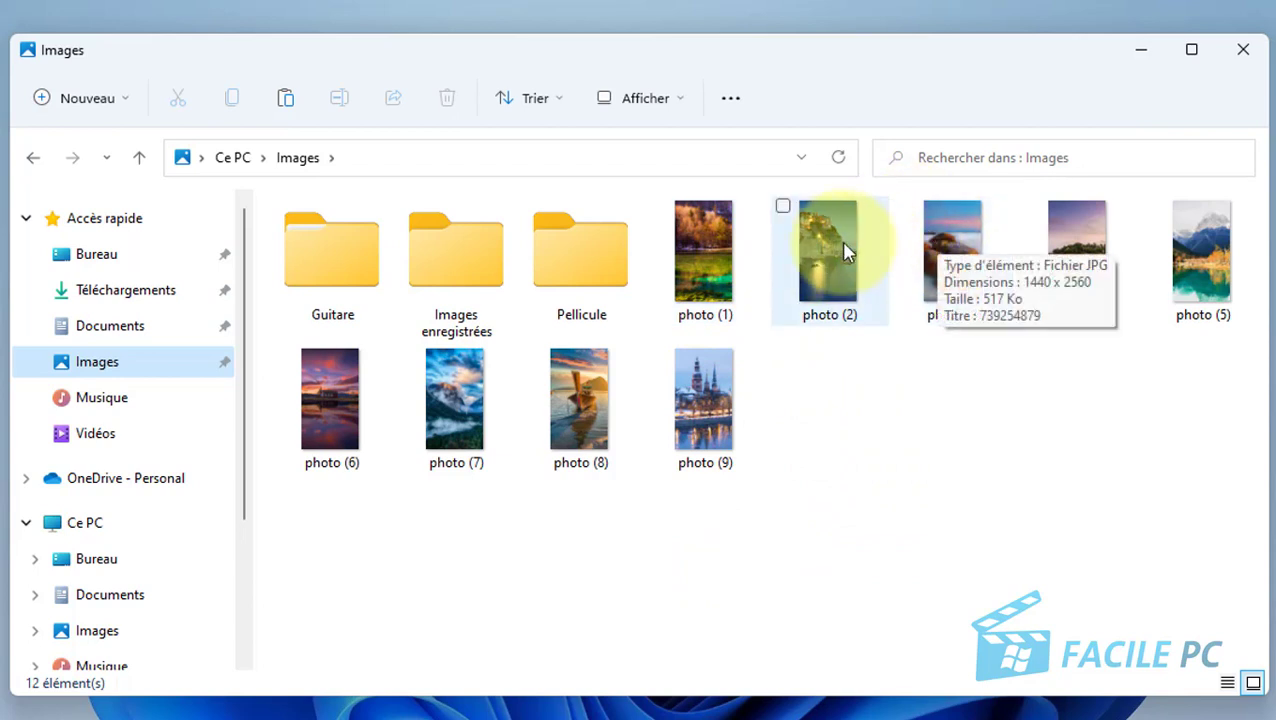
pyautogui.click(659, 208)
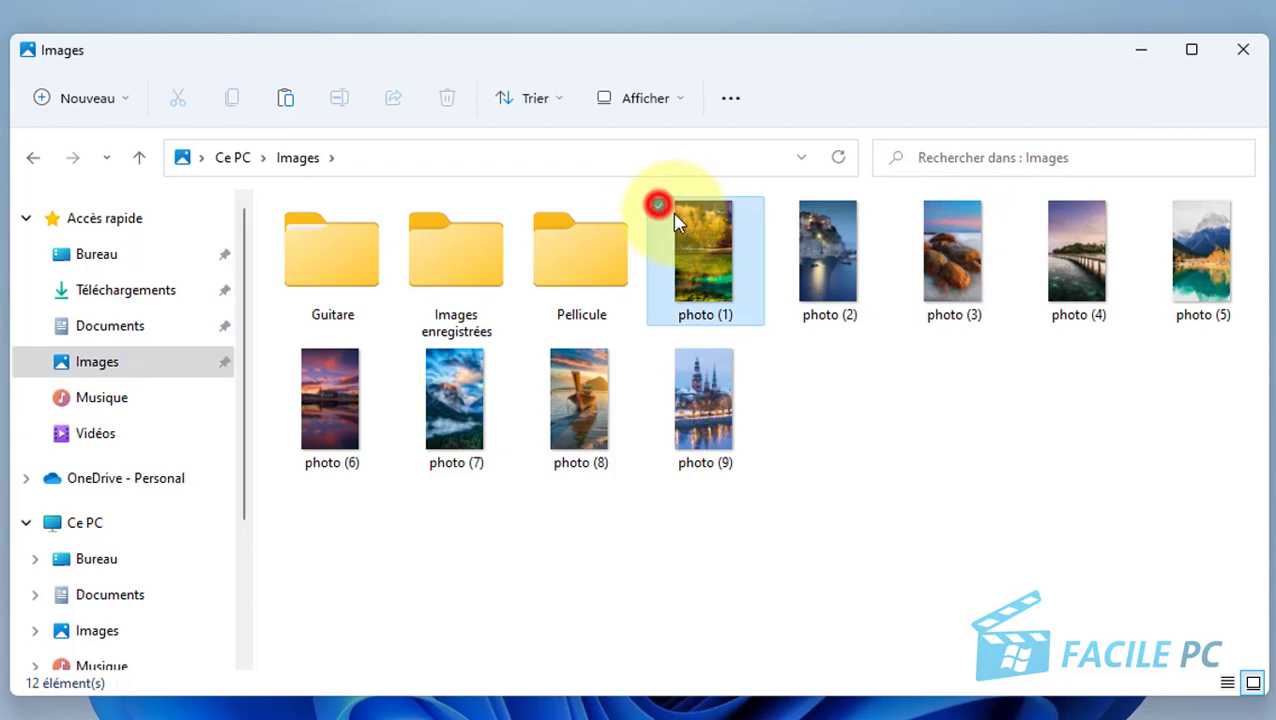
pyautogui.click(784, 207)
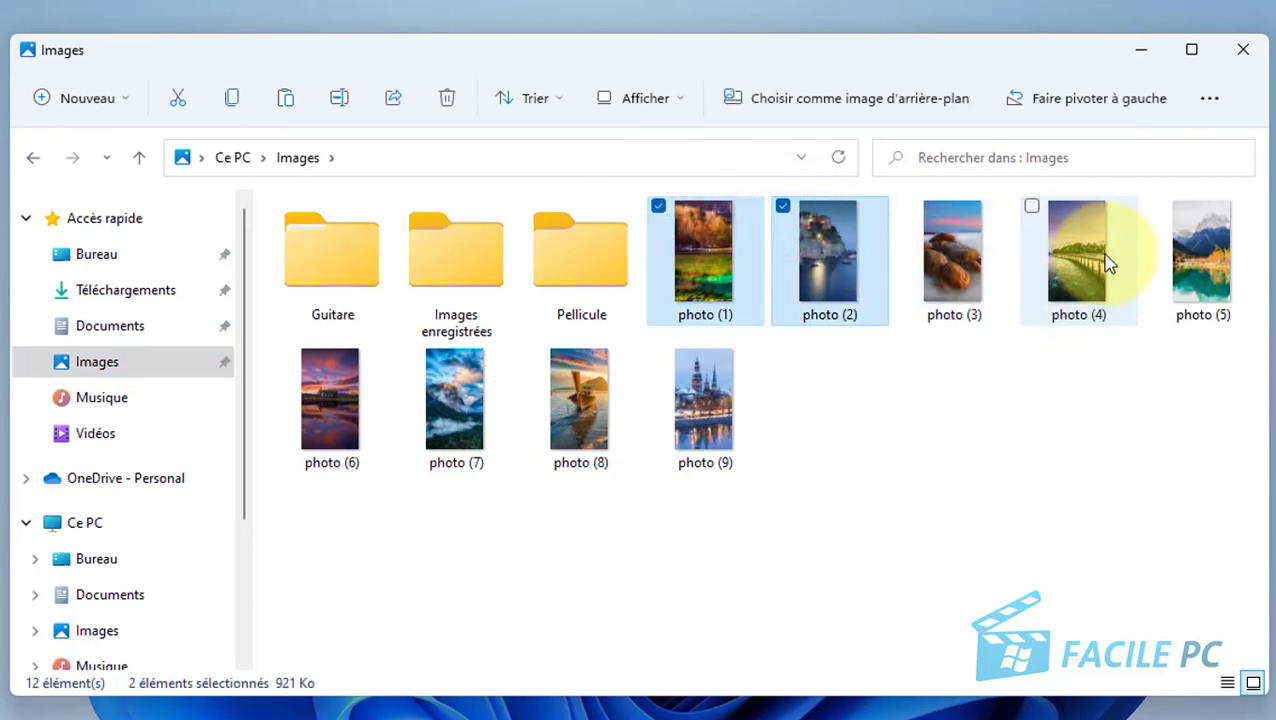
pyautogui.click(1160, 209)
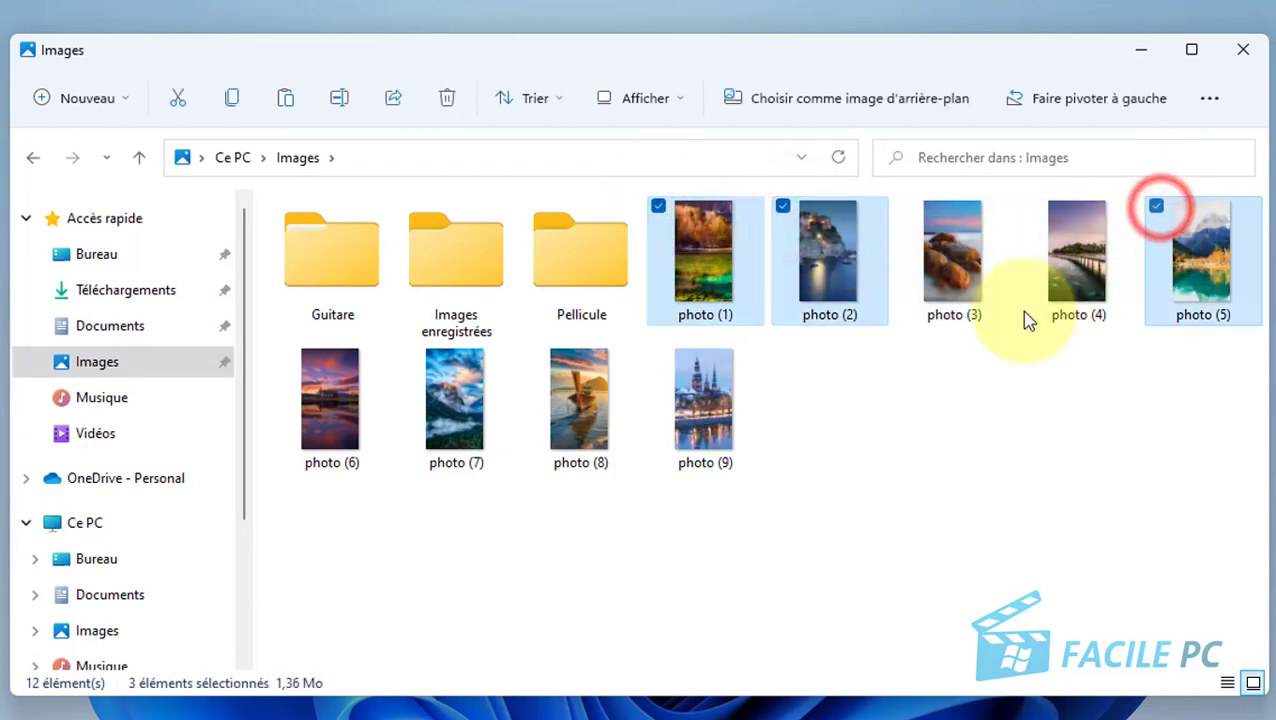
pyautogui.click(409, 355)
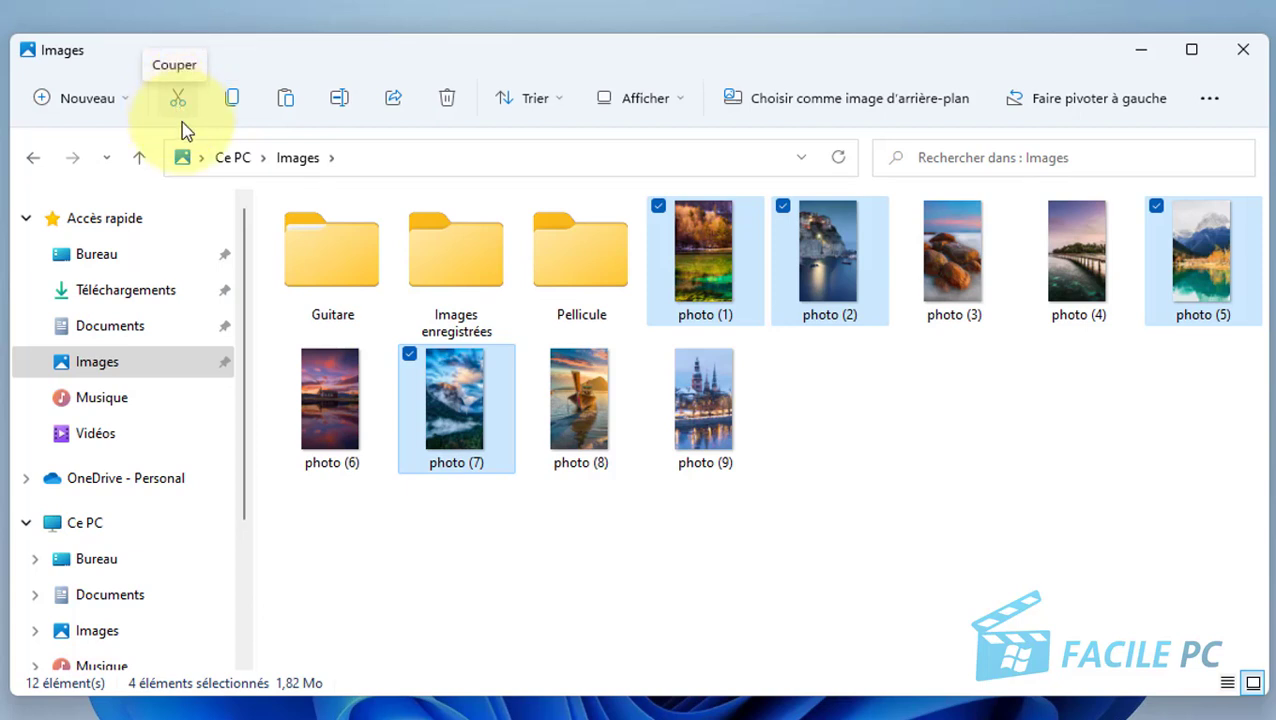
pyautogui.click(232, 104)
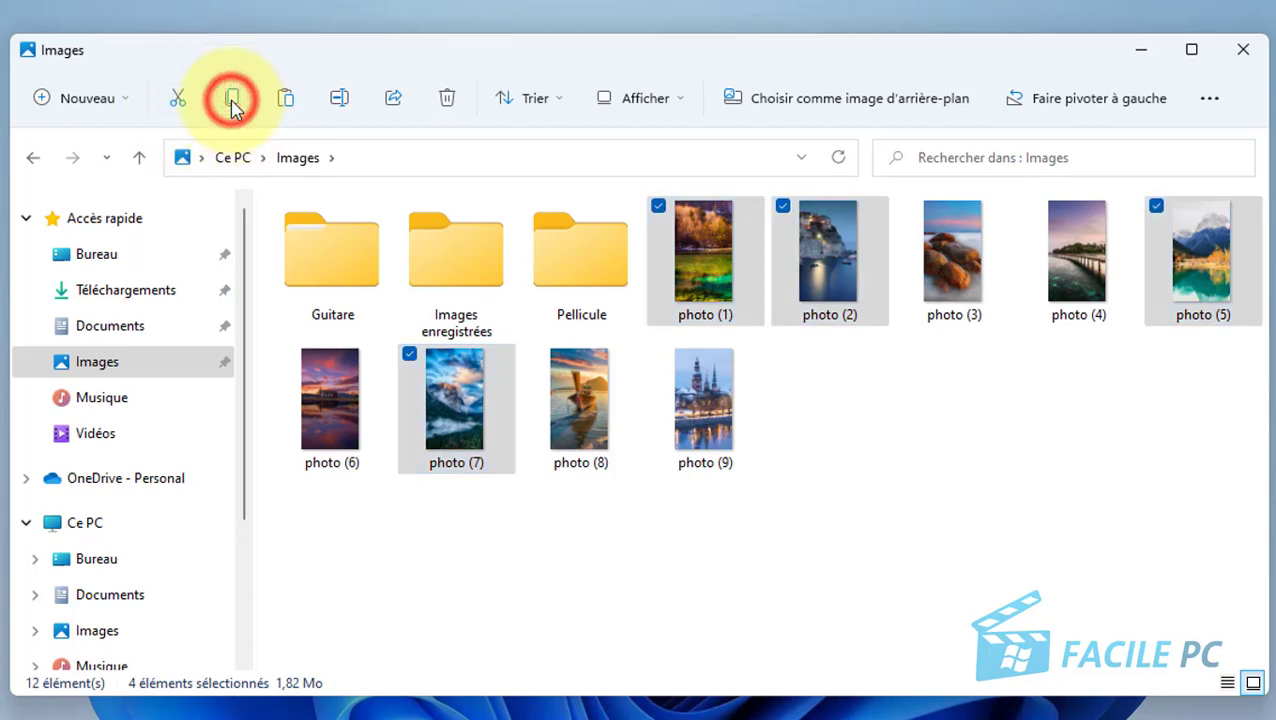
pyautogui.click(112, 402)
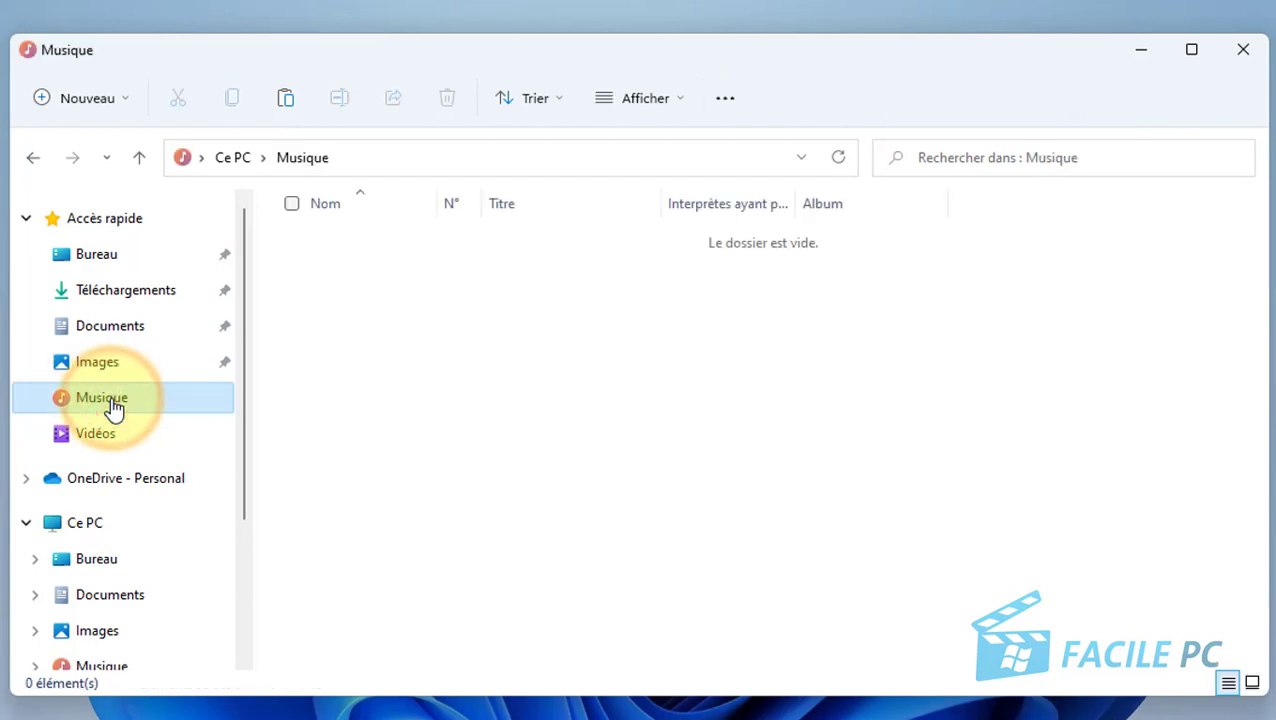
pyautogui.click(285, 100)
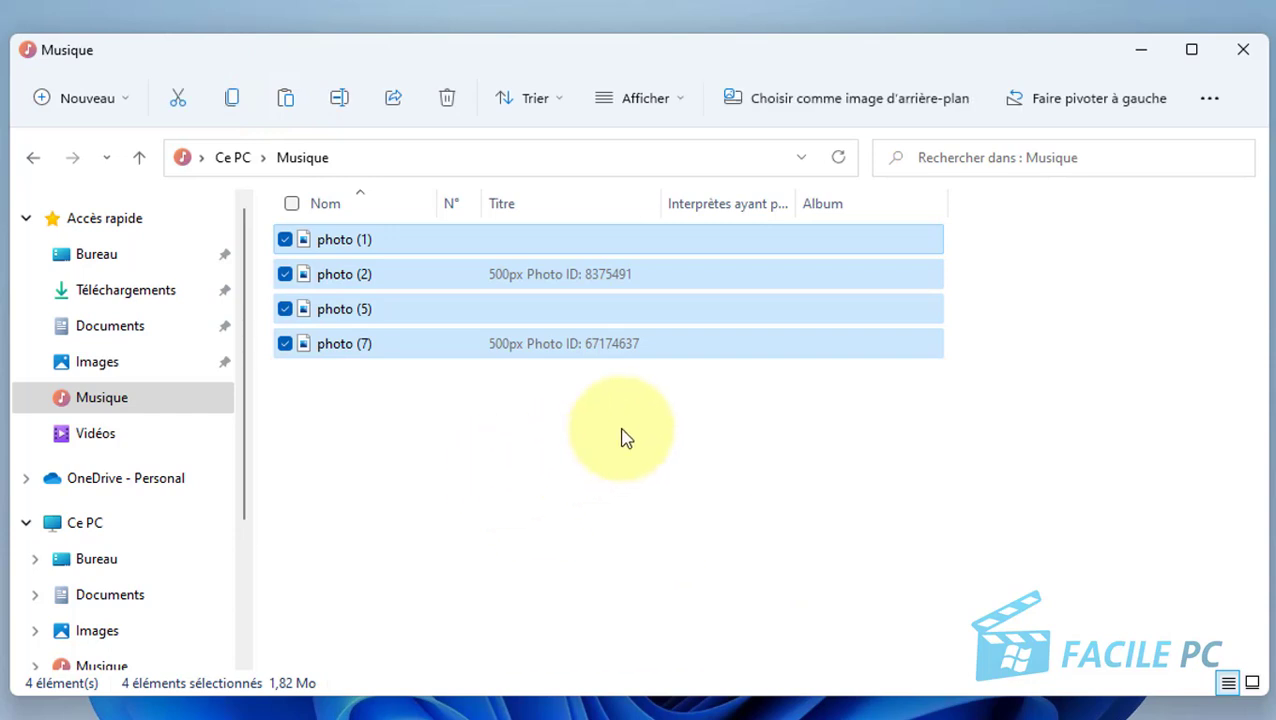
pyautogui.click(586, 416)
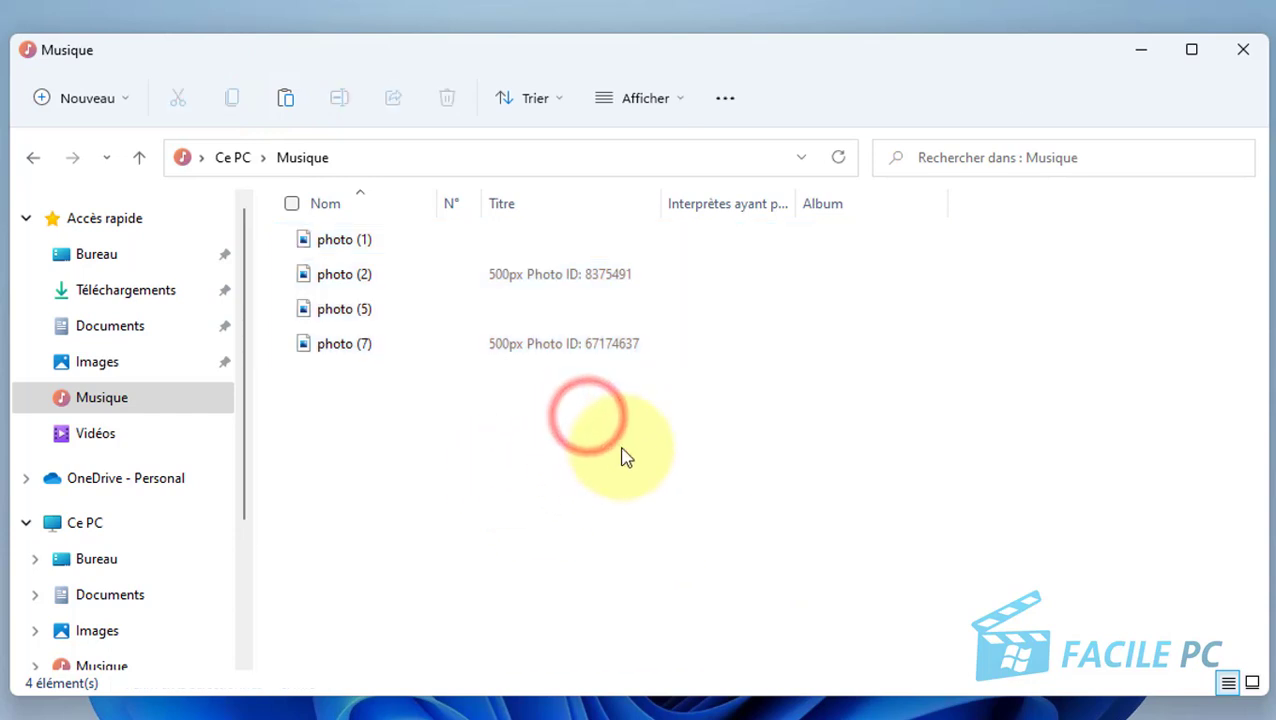
# Step: Delete all four photos from the Musique folder and permanently empty the Recycle Bin (Corbeille), leaving its desktop icon unchecked
pyautogui.moveTo(455, 419); pyautogui.dragTo(325, 242)
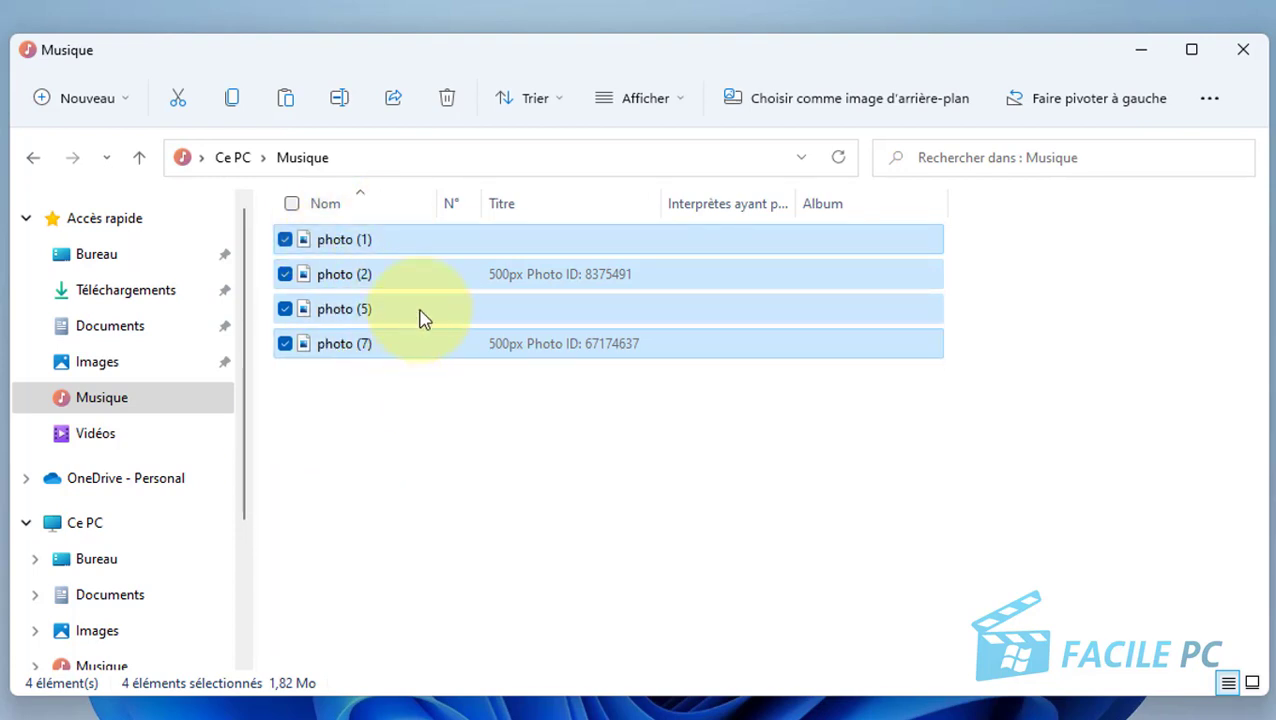
pyautogui.click(449, 101)
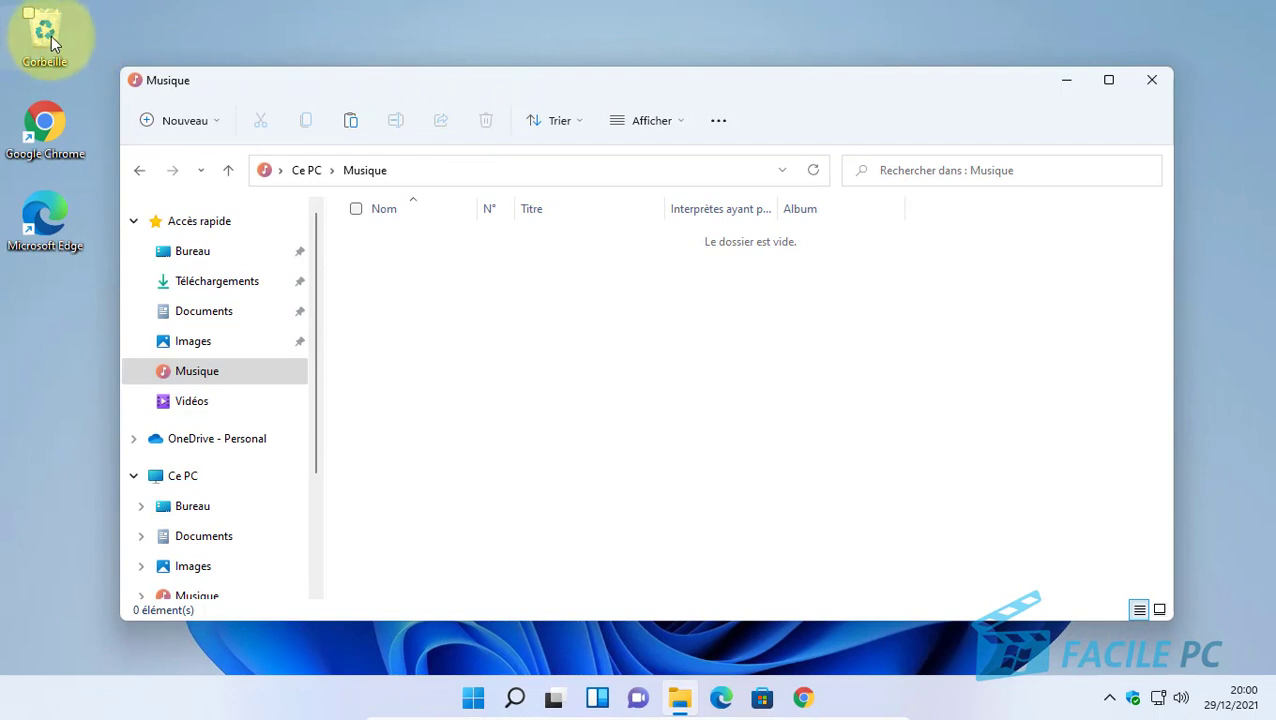
pyautogui.rightClick(51, 36)
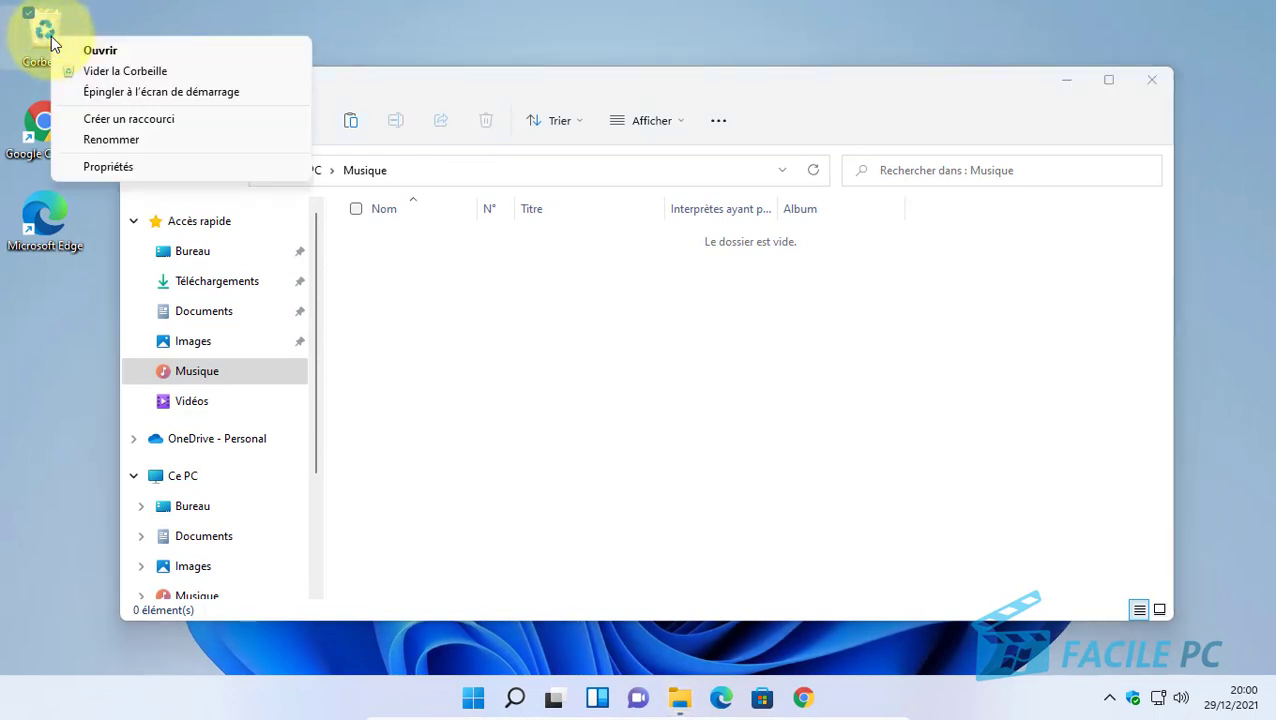
pyautogui.click(92, 70)
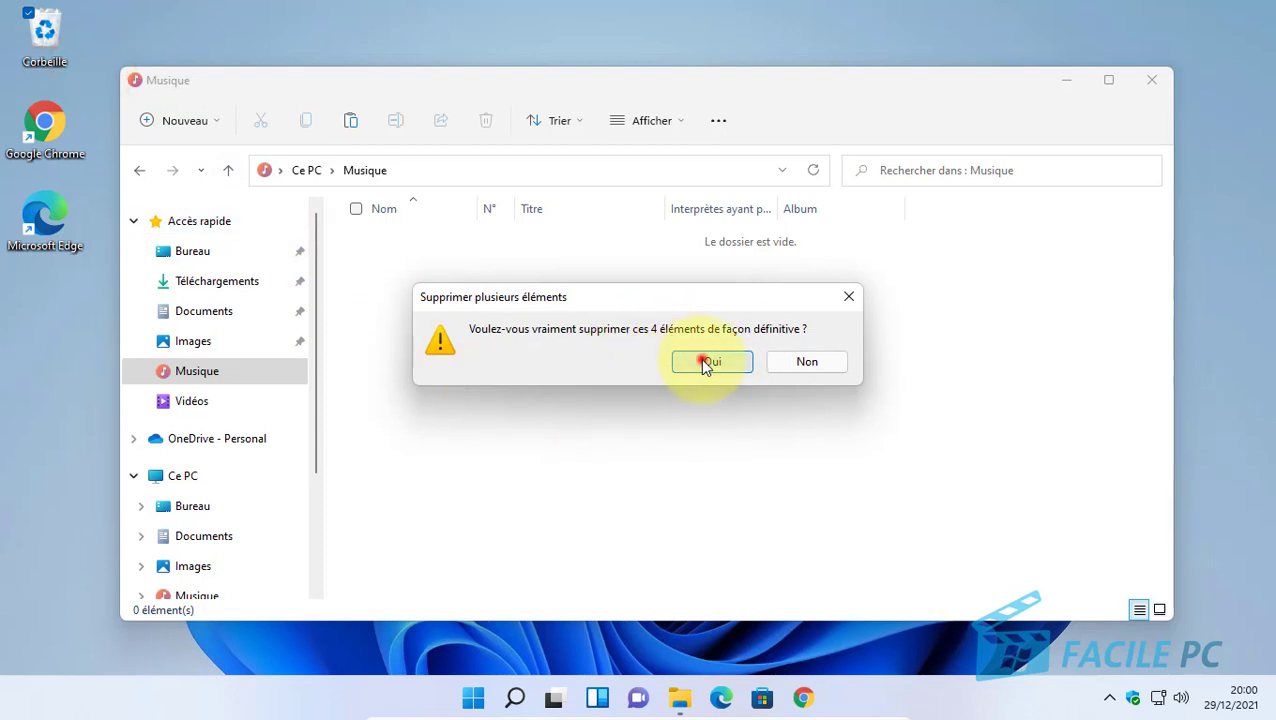
pyautogui.click(705, 365)
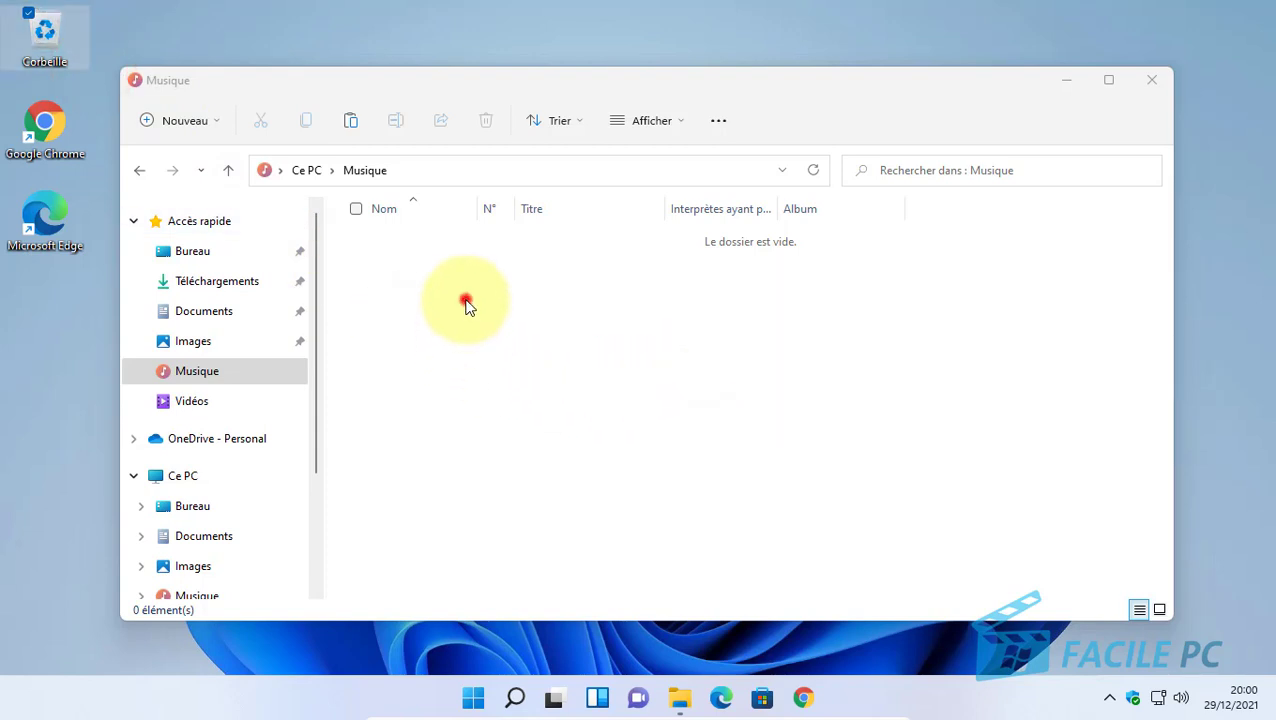
pyautogui.click(466, 302)
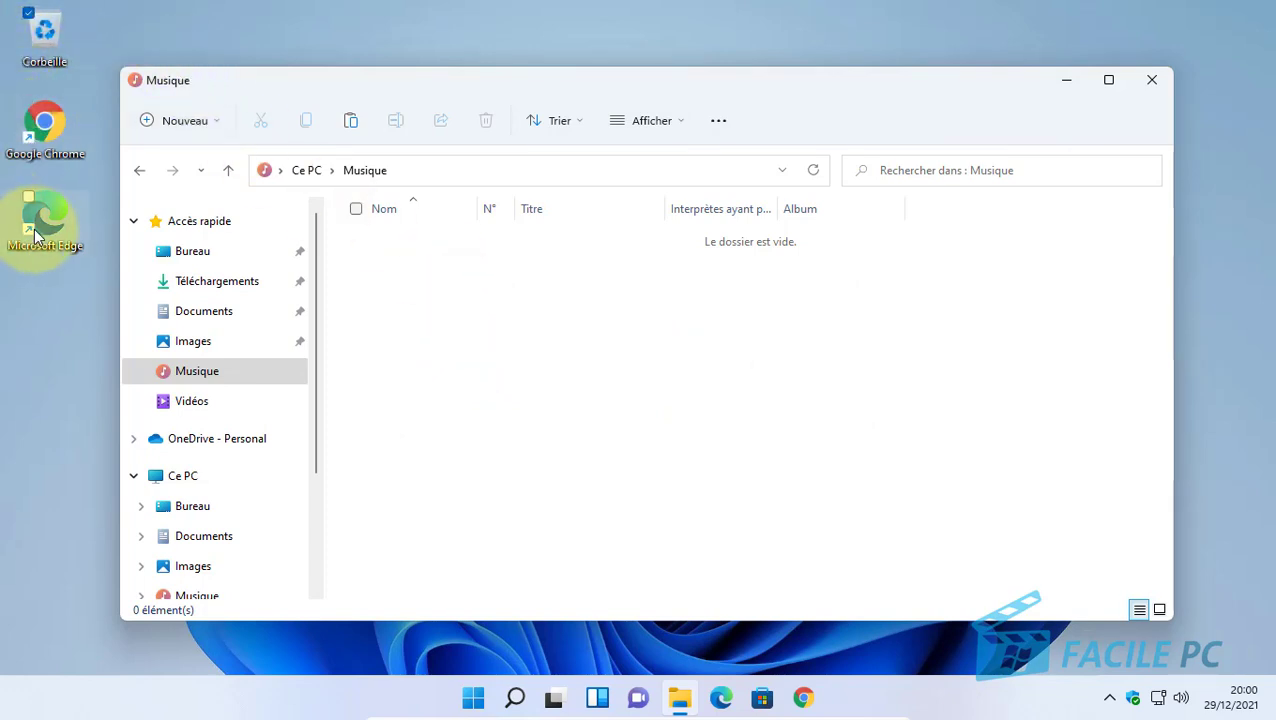
pyautogui.click(28, 16)
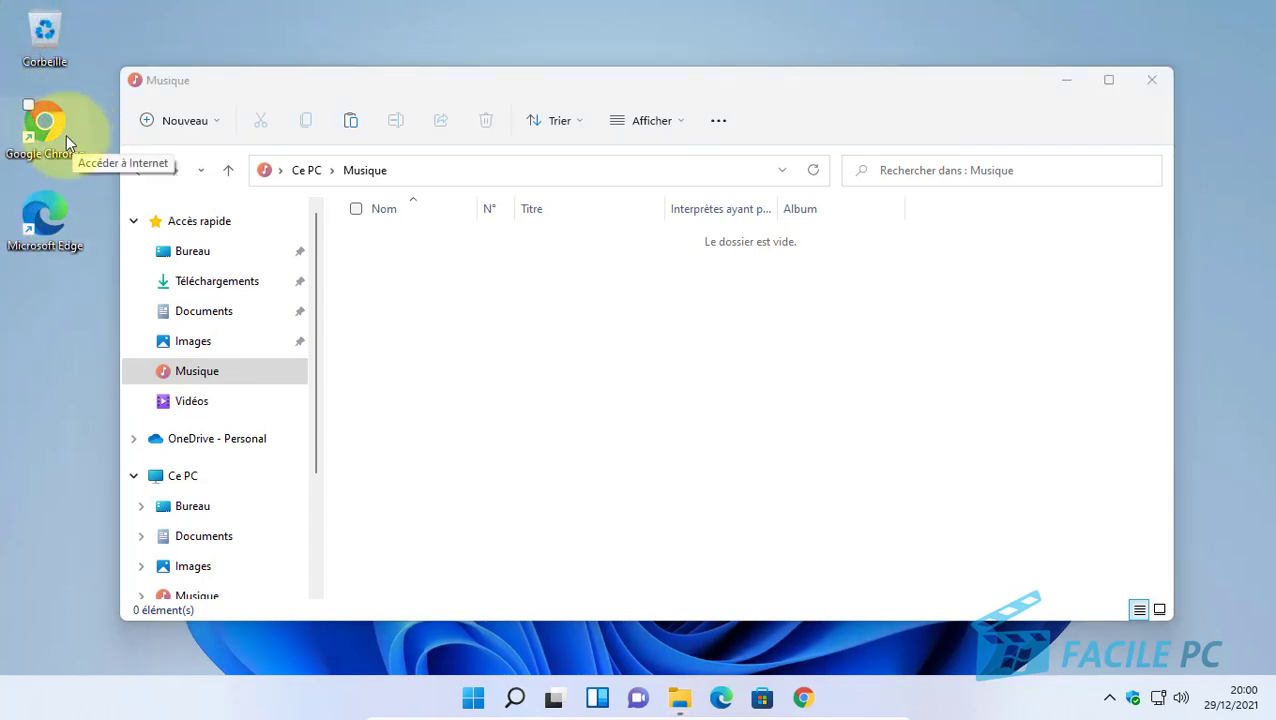
pyautogui.click(205, 372)
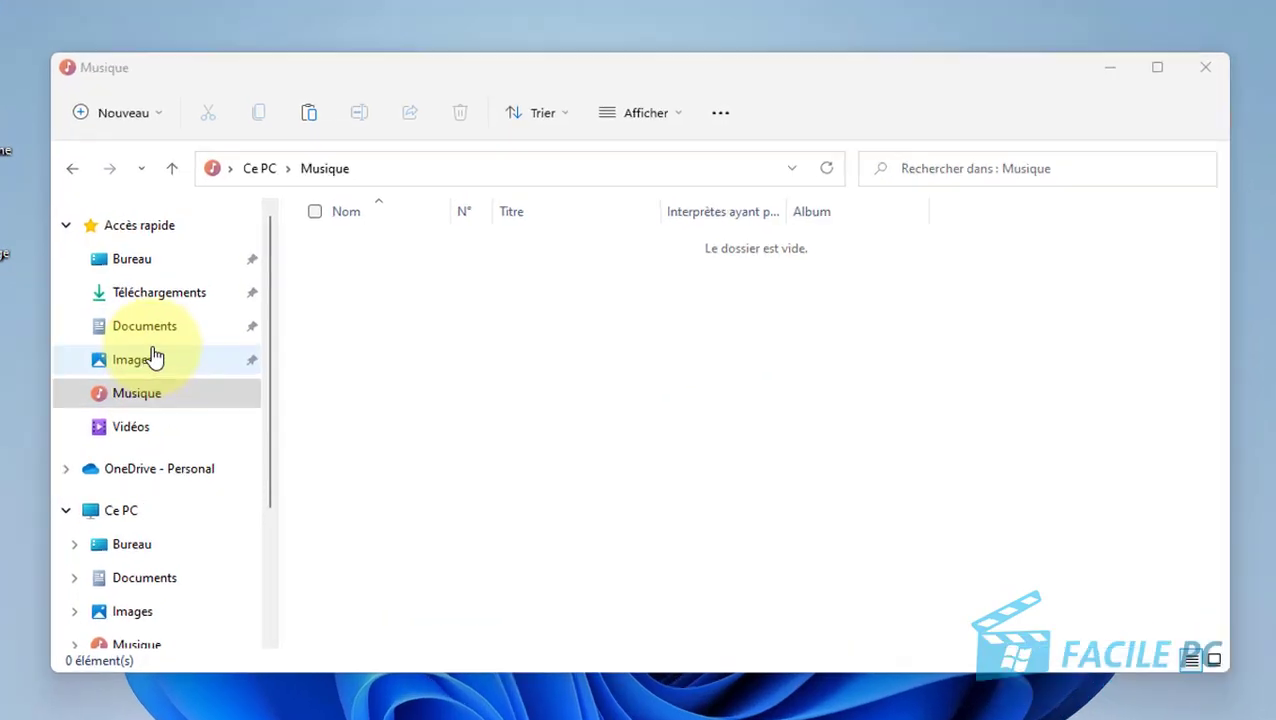
# Step: Show file name extensions (Extensions de noms de fichiers) for the files in the Documents folder
pyautogui.click(133, 340)
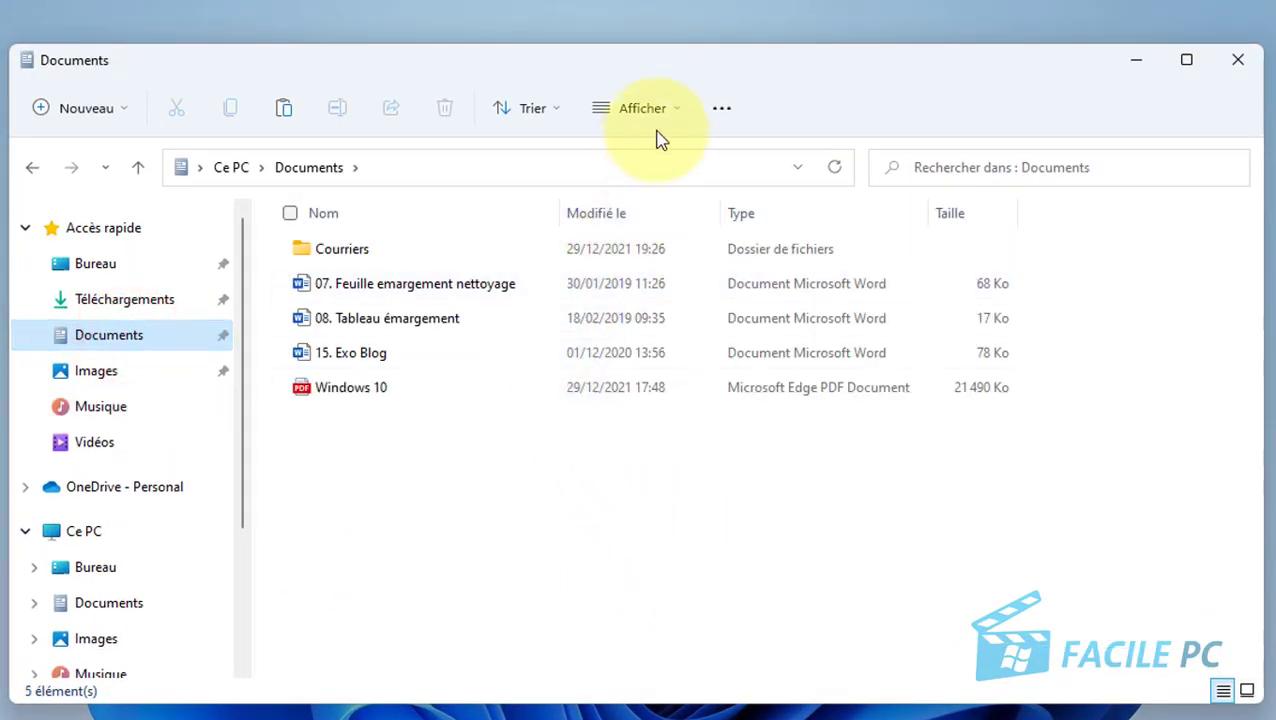
pyautogui.click(680, 106)
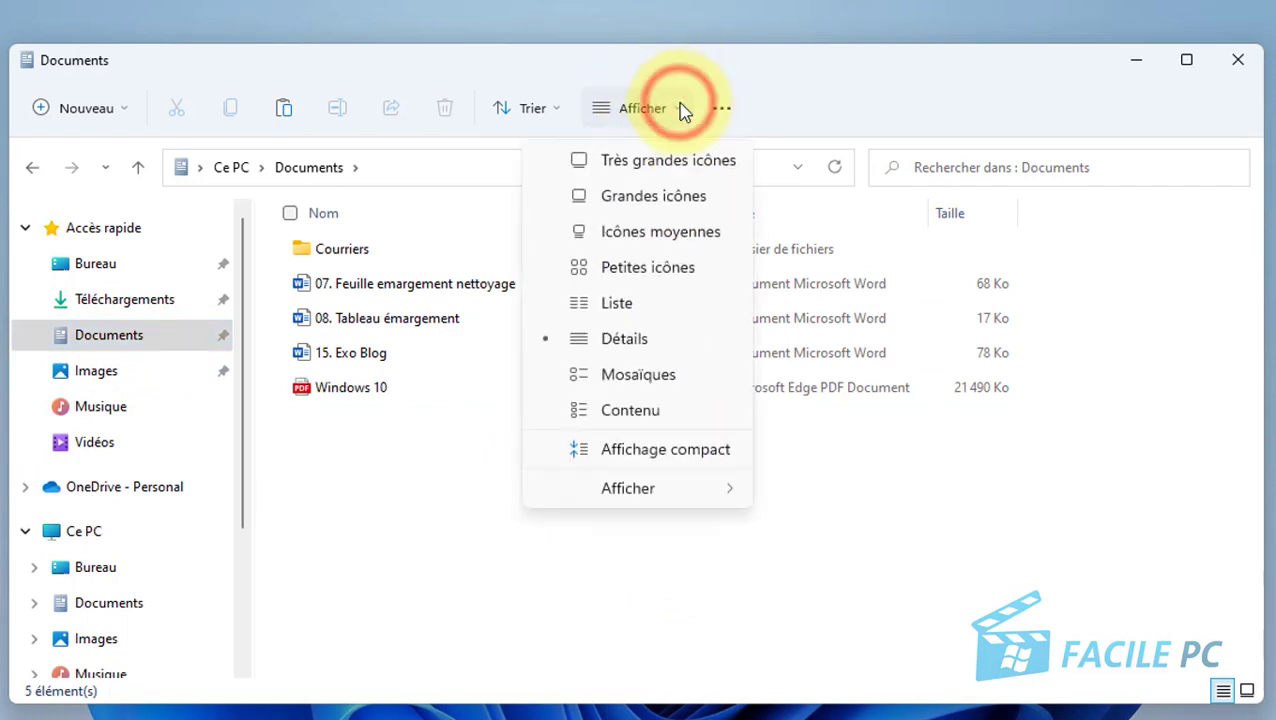
pyautogui.moveTo(627, 495)
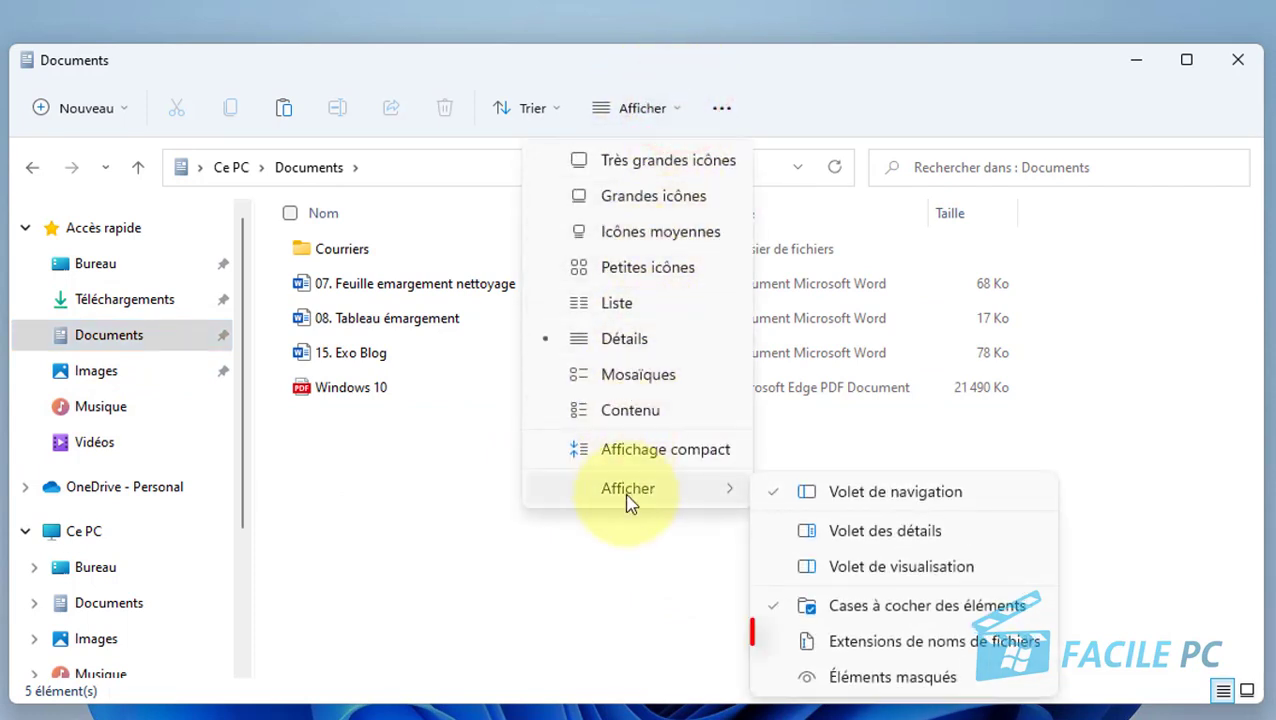
pyautogui.click(866, 648)
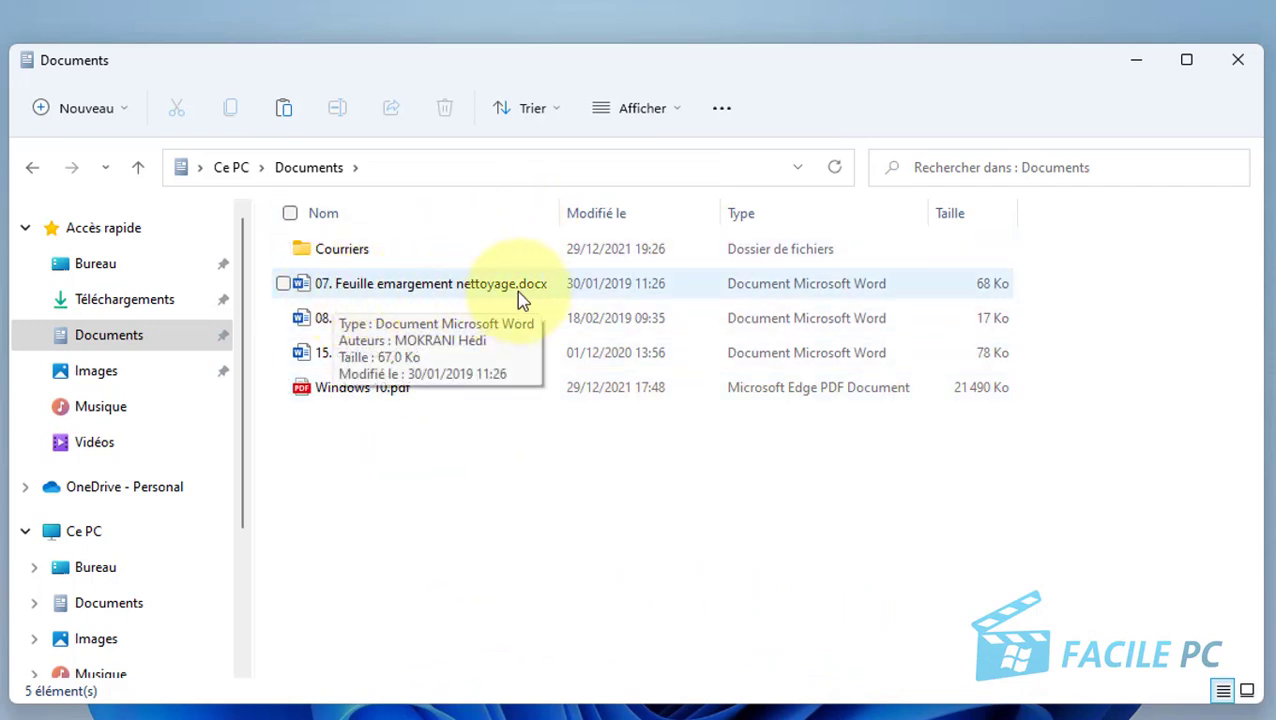
pyautogui.click(372, 490)
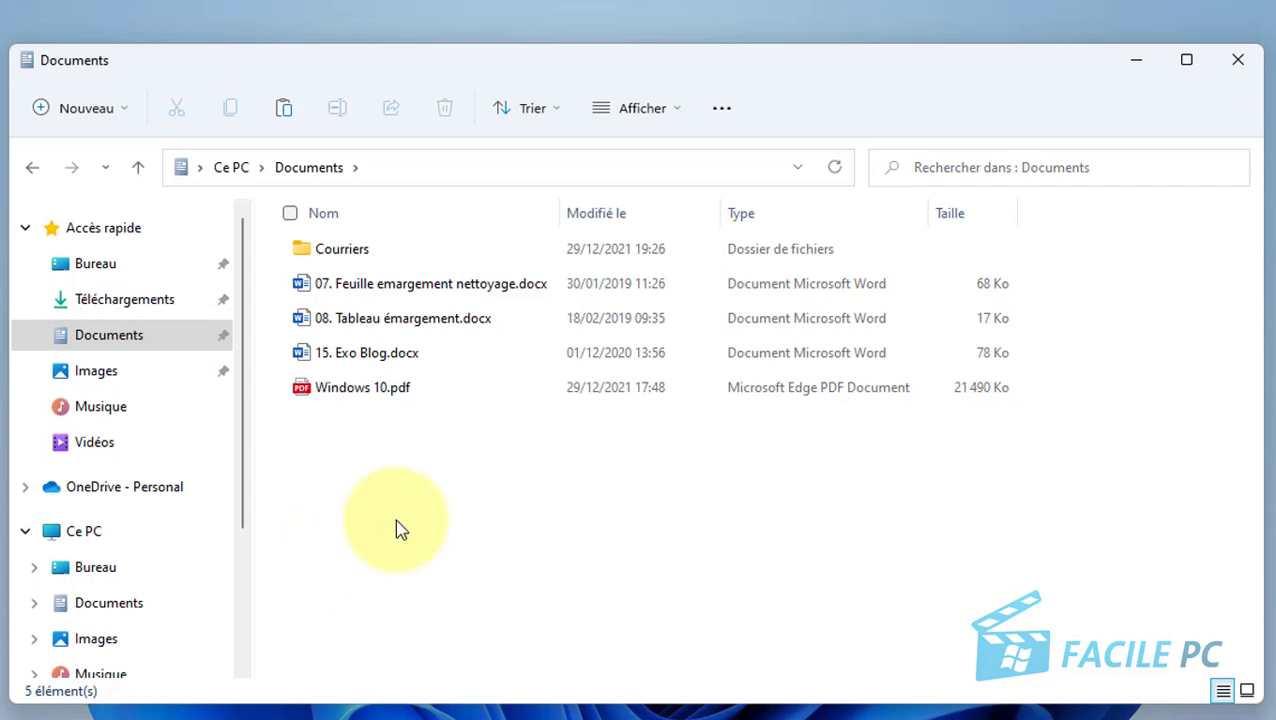
# Step: Make Lecteur Windows Media the permanent application for .docx files through 15. Exo Blog.docx, and close the player's welcome window without configuring it
pyautogui.click(411, 362)
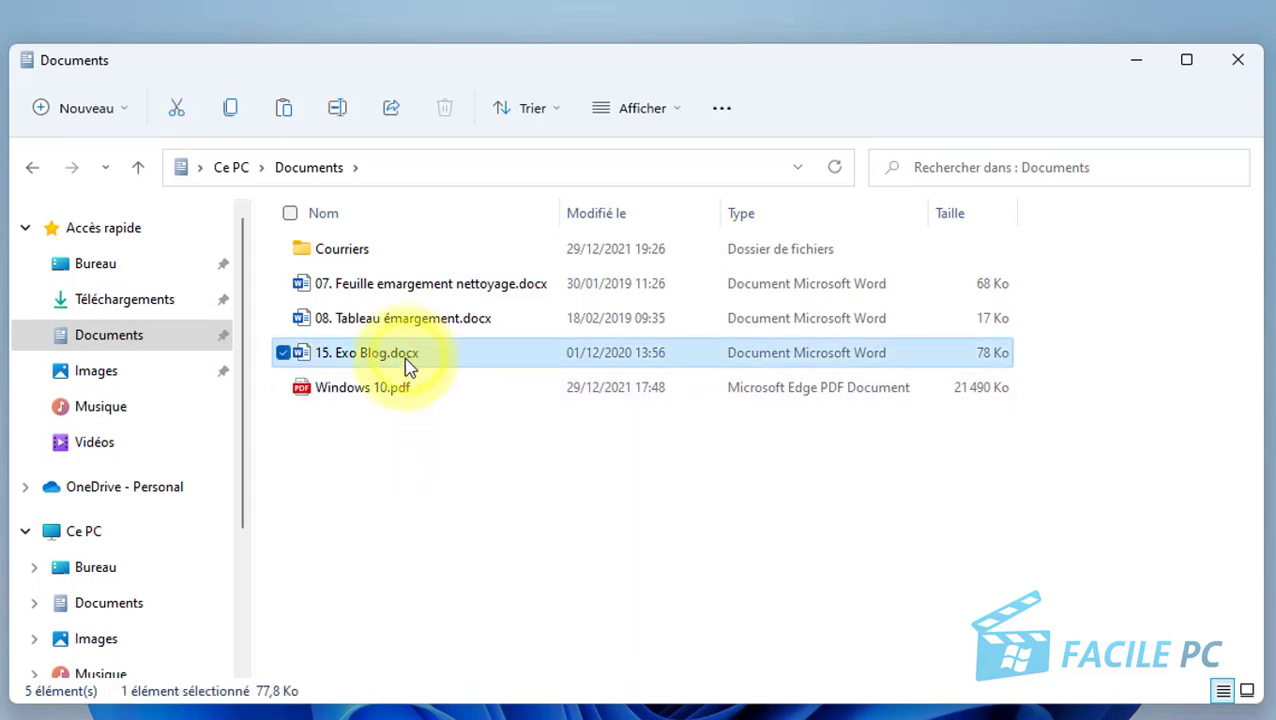
pyautogui.rightClick(408, 366)
pyautogui.moveTo(532, 483)
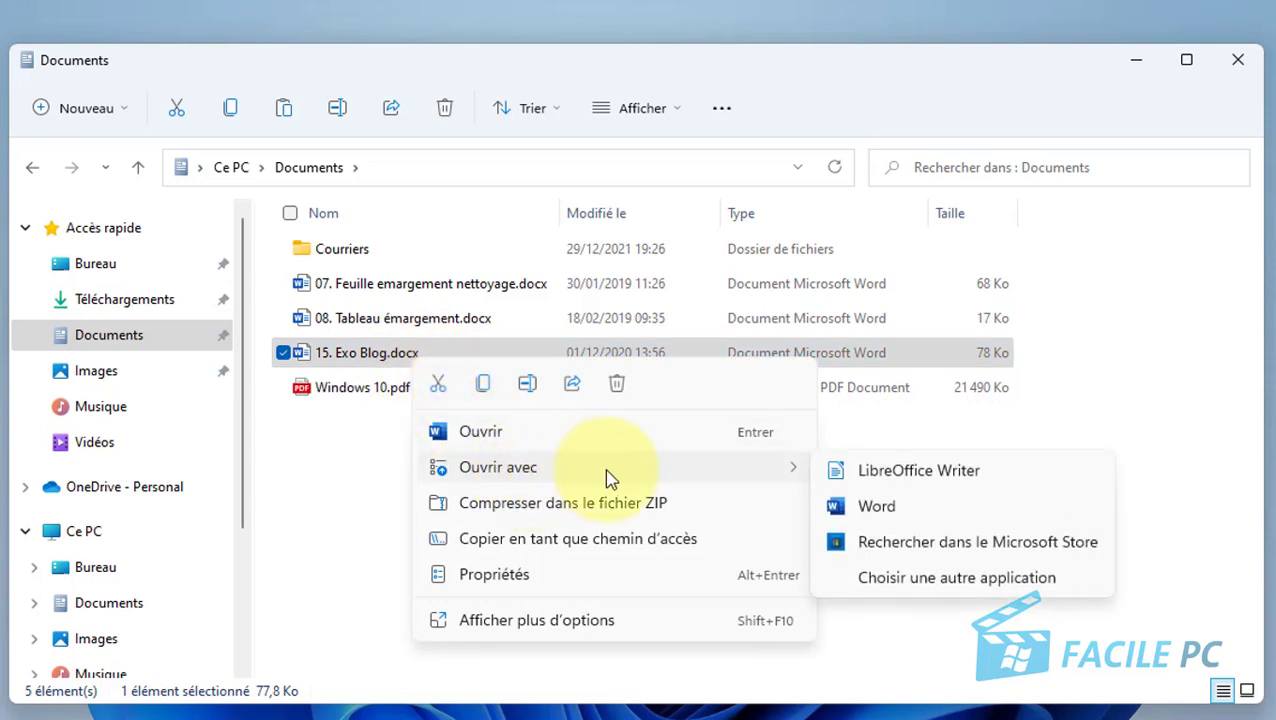
pyautogui.click(940, 590)
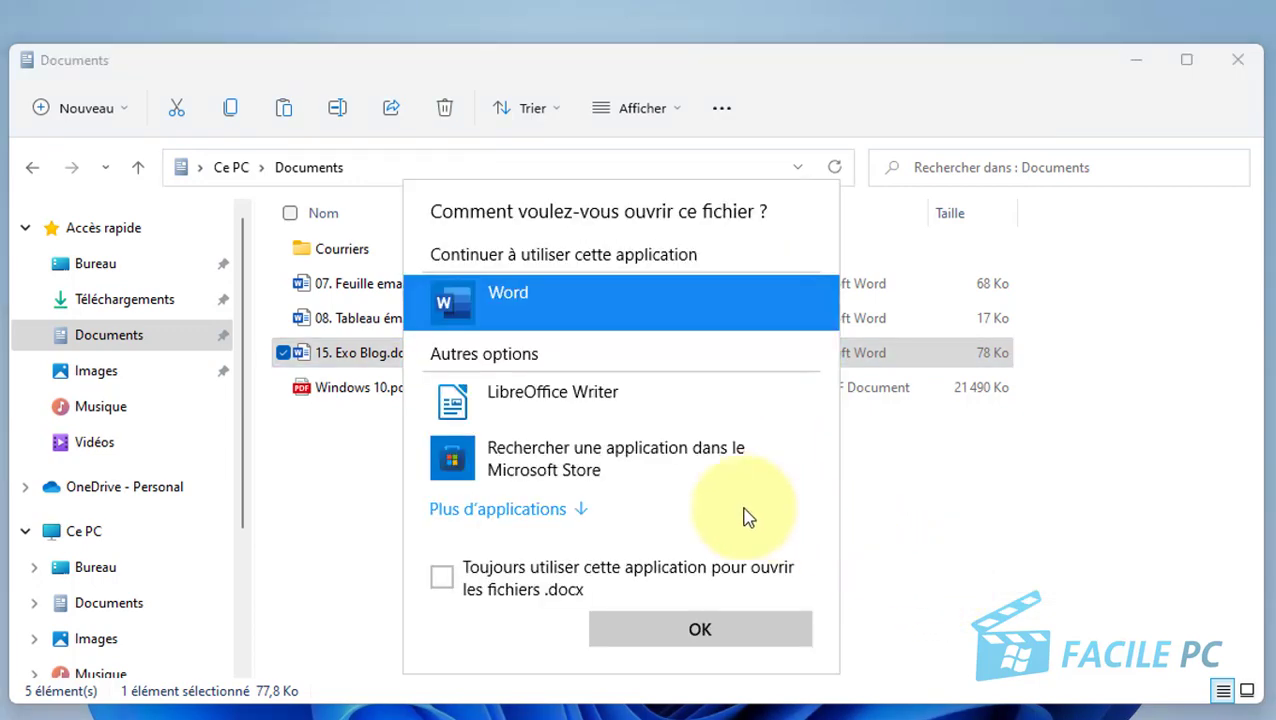
pyautogui.click(580, 509)
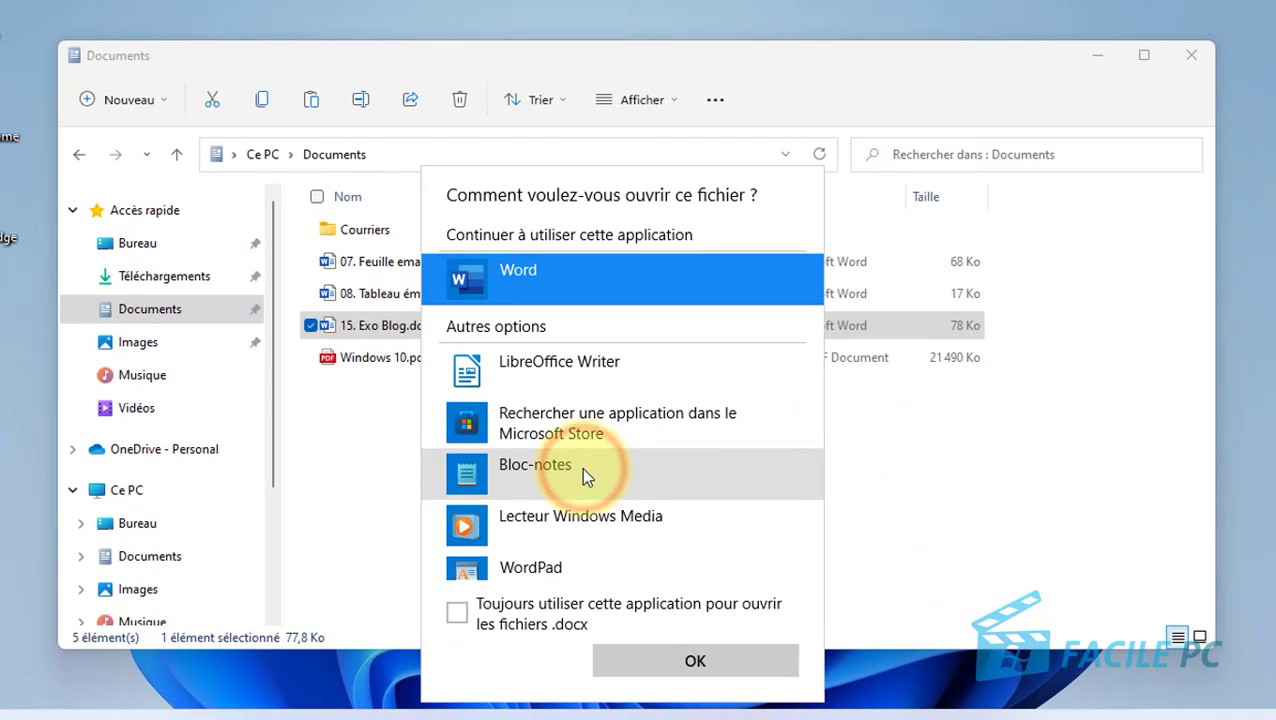
pyautogui.scroll(-2, 581, 468)
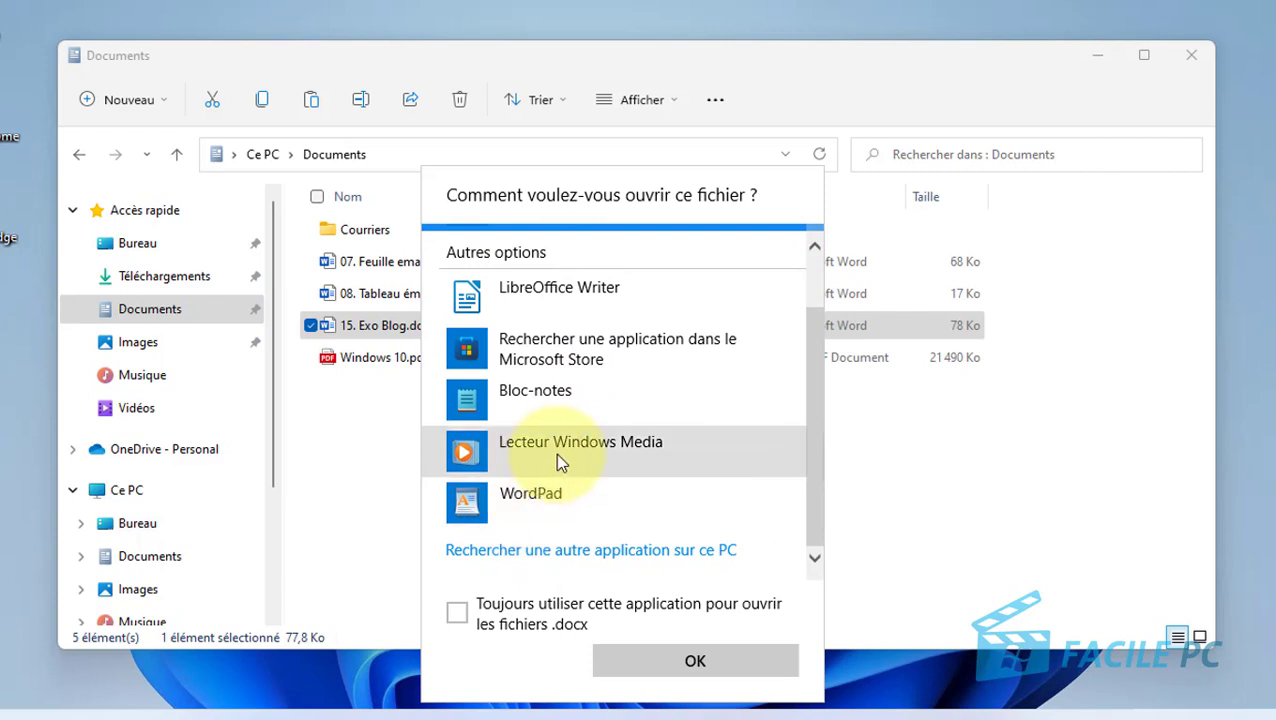
pyautogui.click(557, 458)
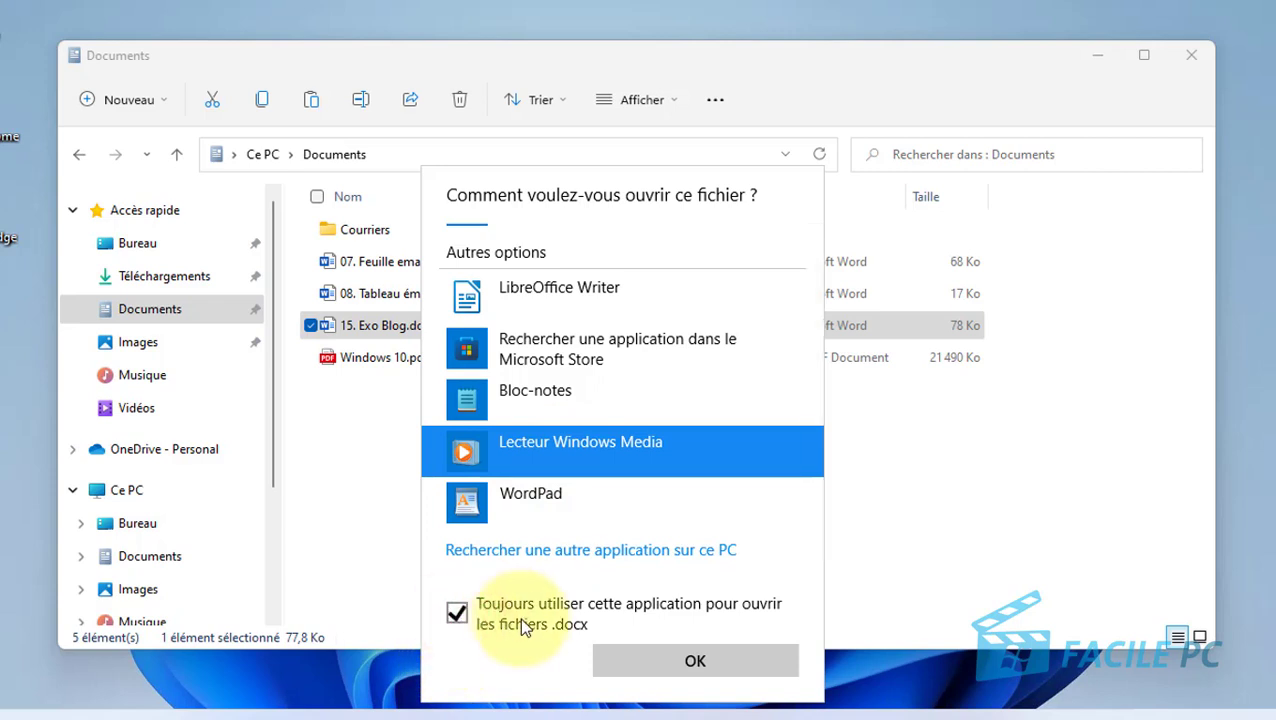
pyautogui.click(632, 661)
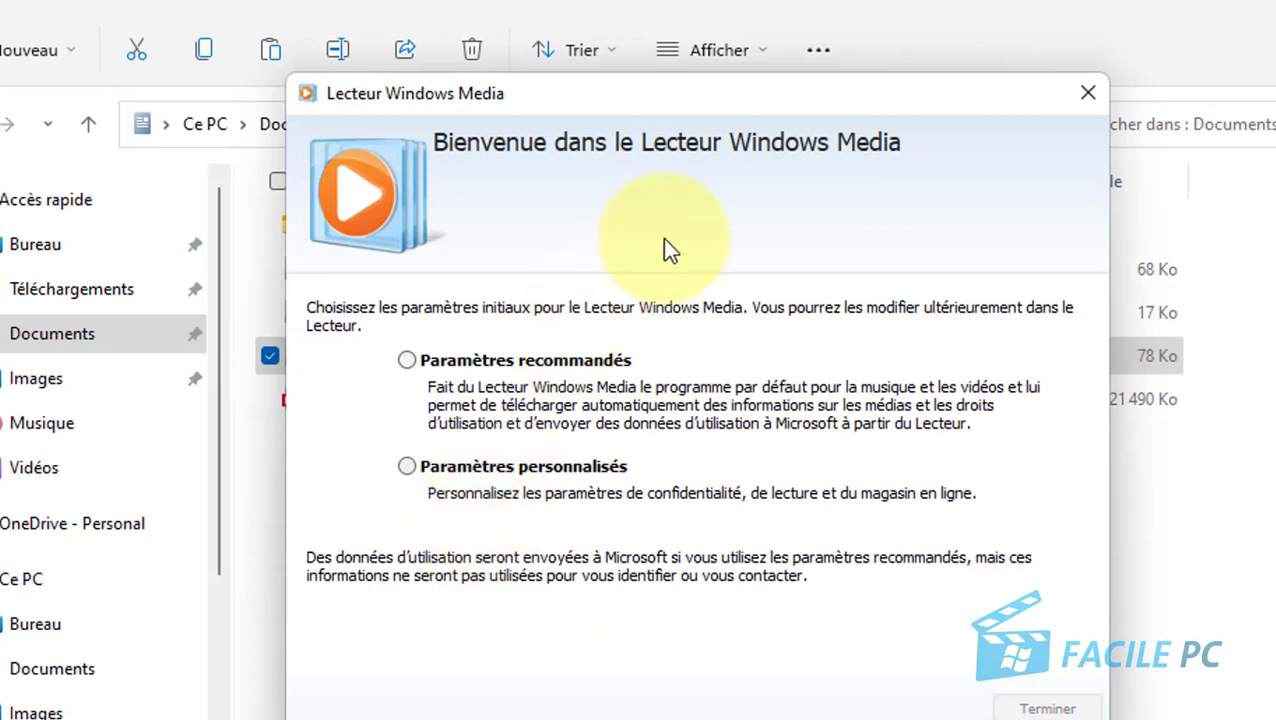
pyautogui.click(1082, 93)
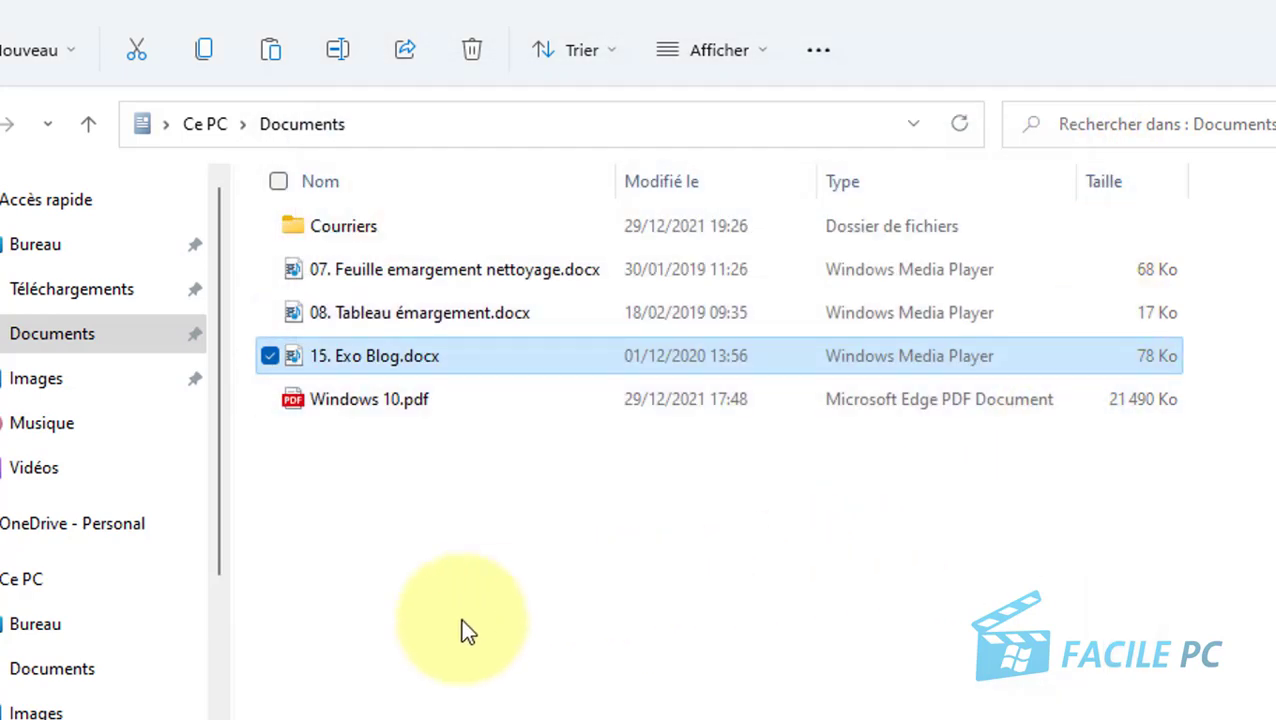
pyautogui.click(393, 590)
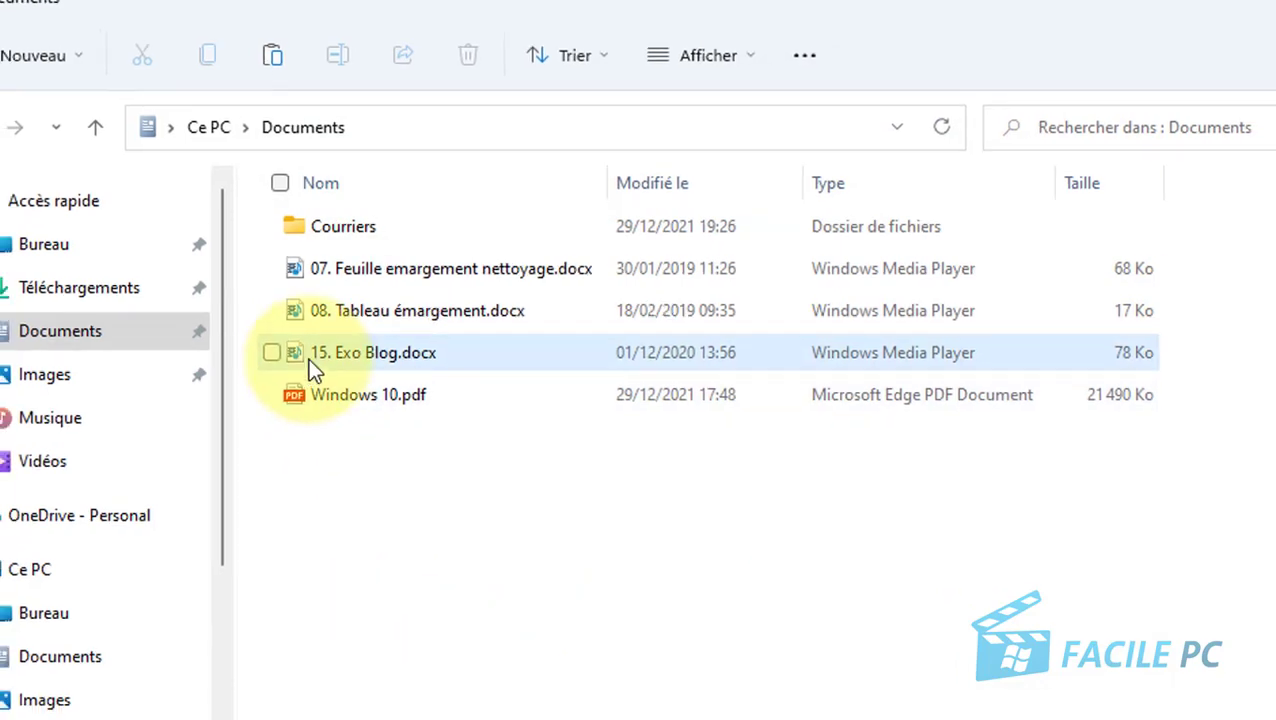
# Step: Hide the file name extensions (Extensions de noms de fichiers) in the Documents folder
pyautogui.click(707, 58)
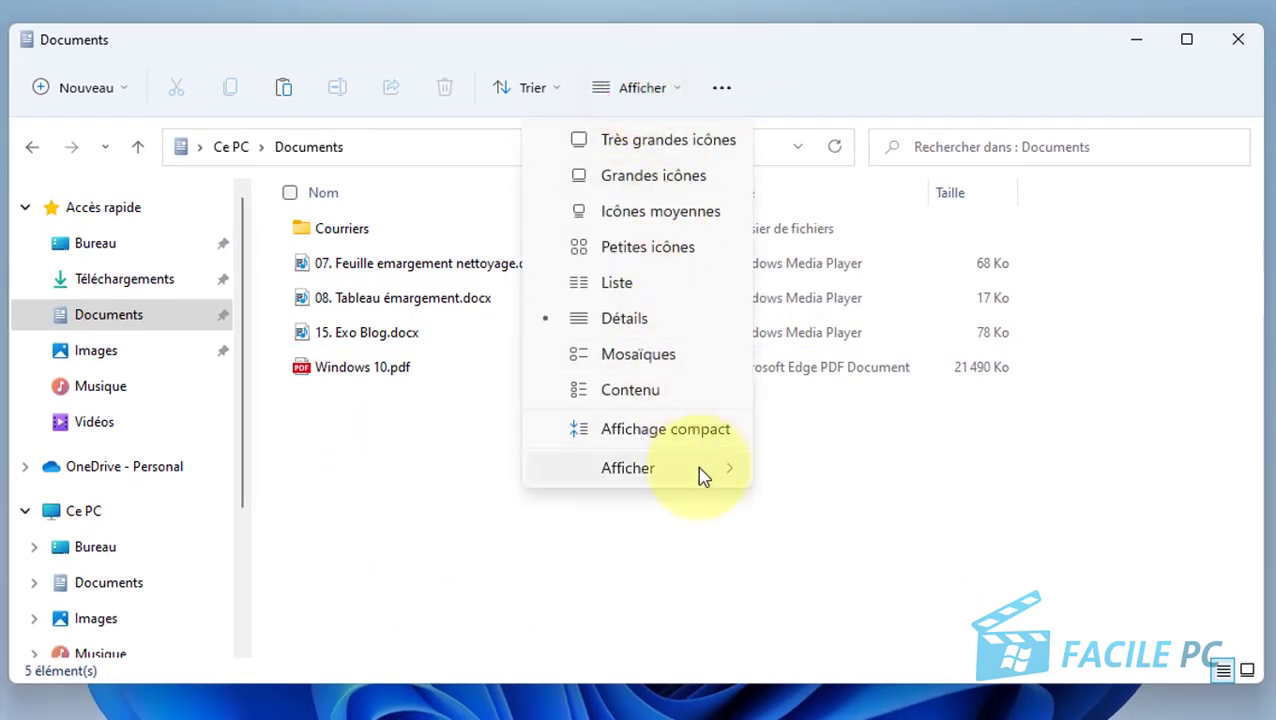
pyautogui.moveTo(700, 468)
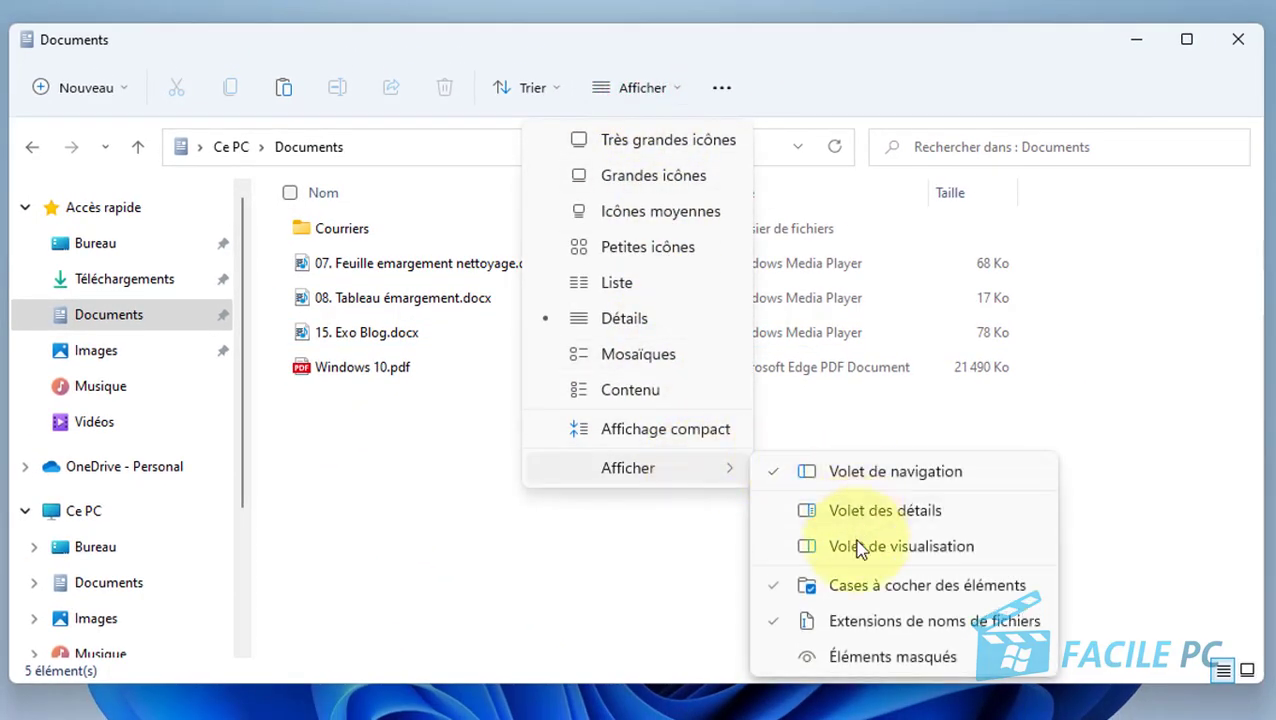
pyautogui.click(807, 623)
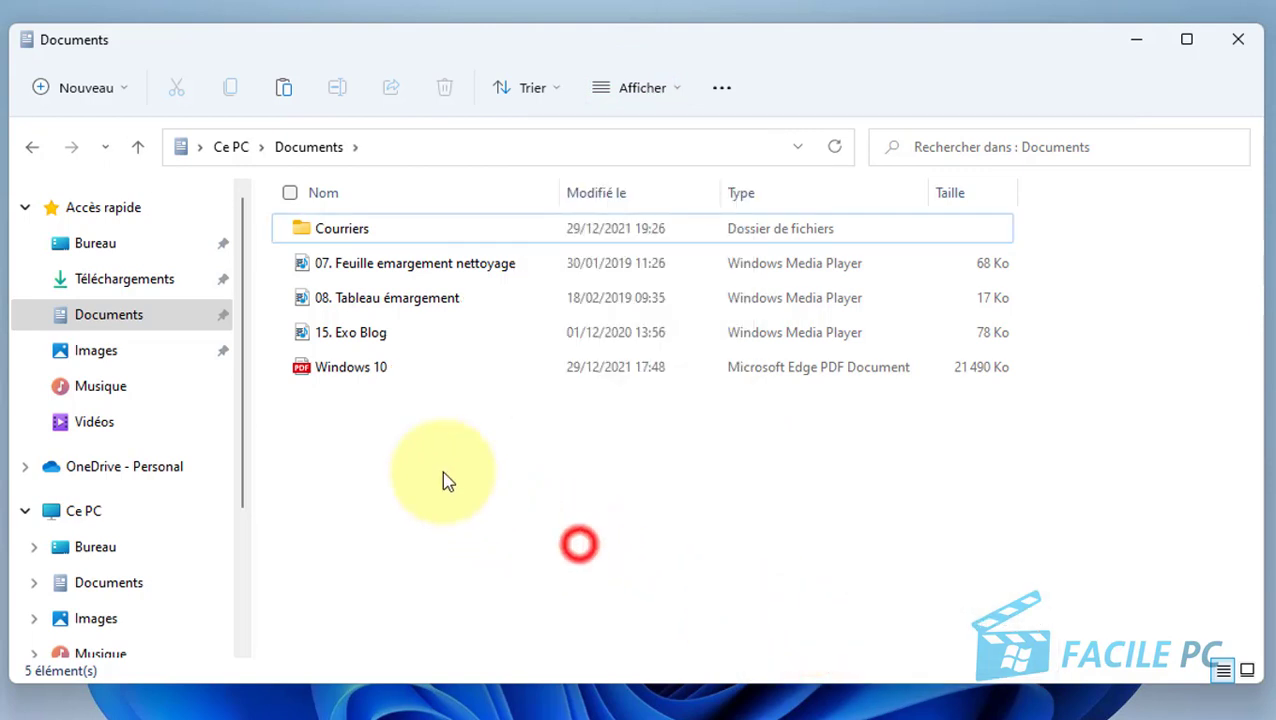
# Step: Try to open 08. Tableau émargement in Lecteur Windows Media with the recommended settings (Paramètres recommandés), and close the player
pyautogui.moveTo(393, 342)
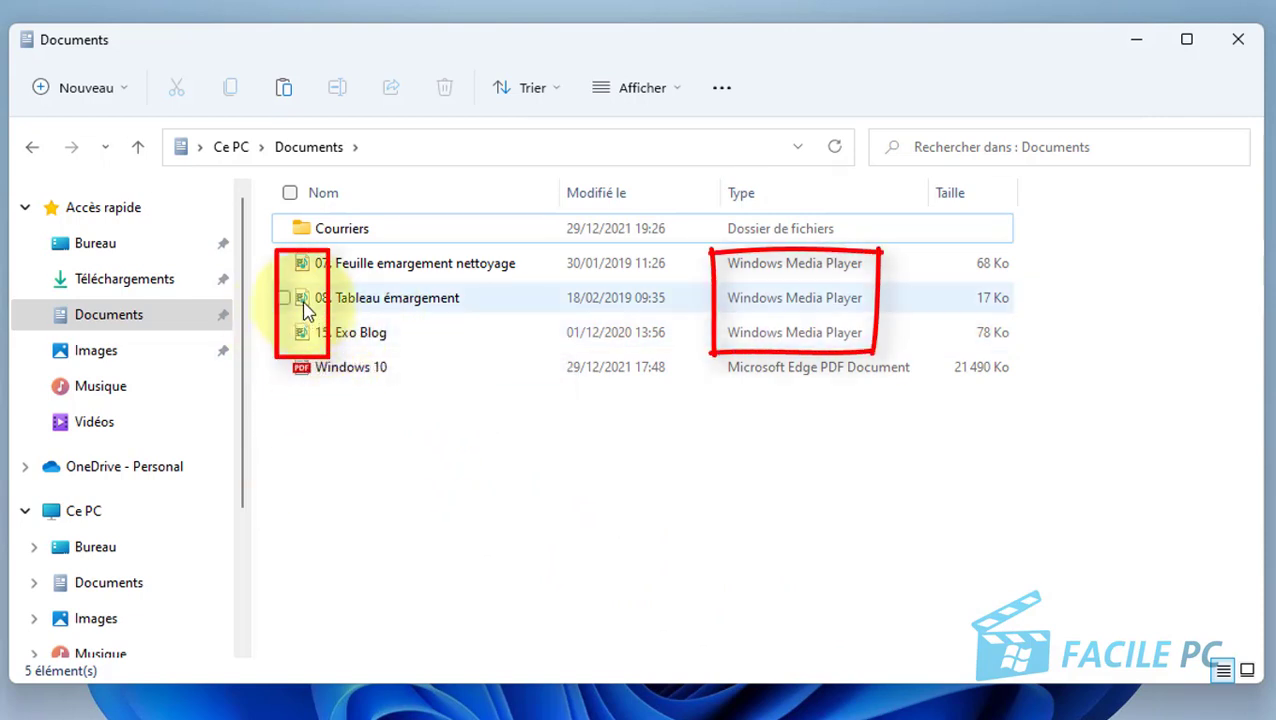
pyautogui.moveTo(312, 300)
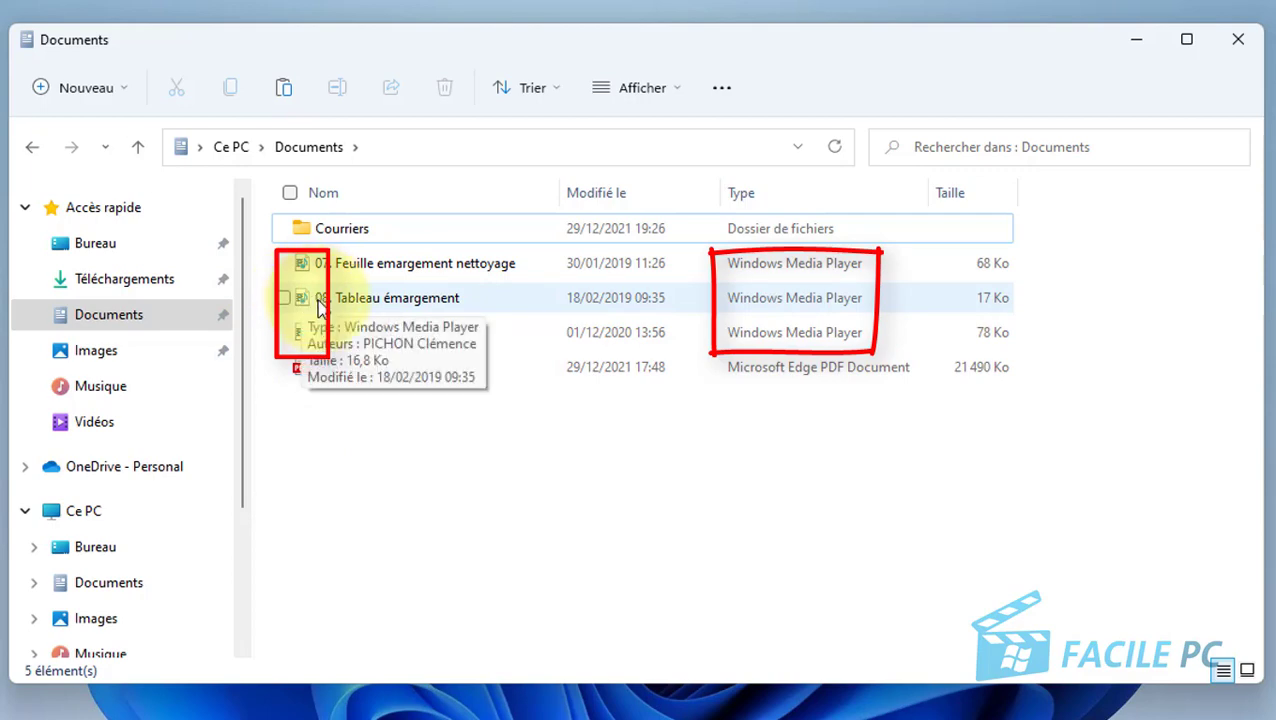
pyautogui.click(343, 303)
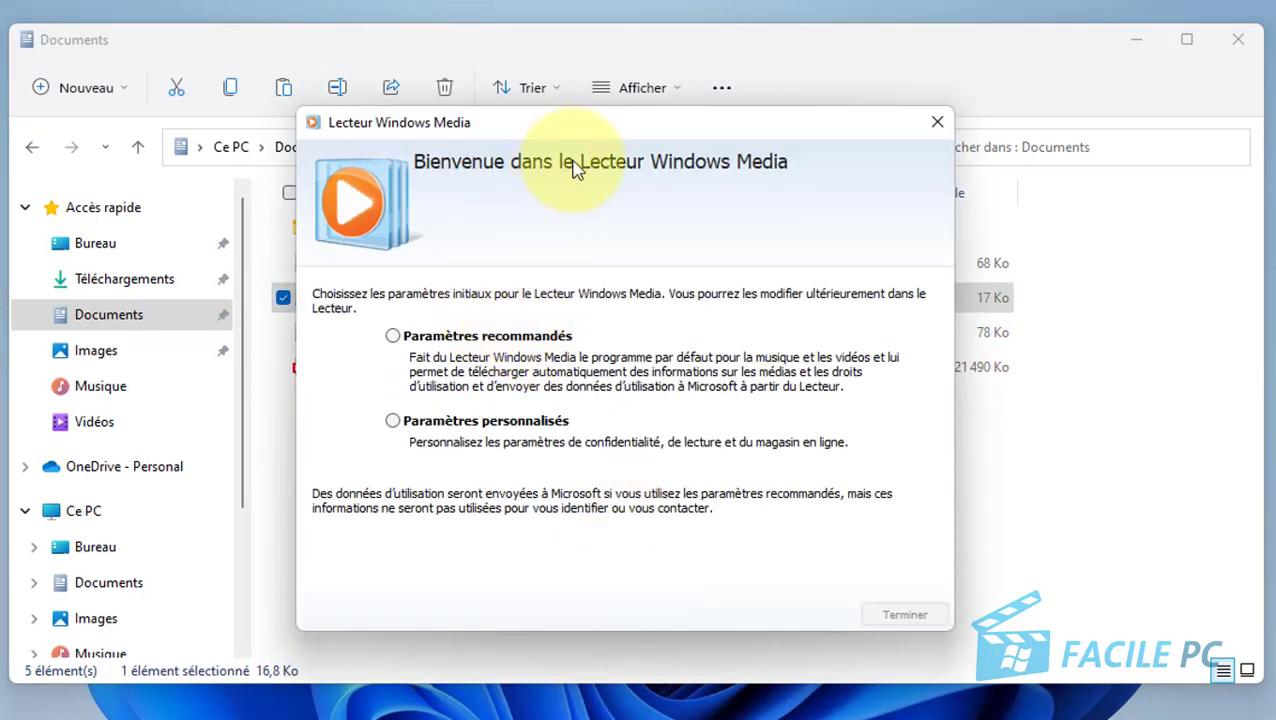
pyautogui.click(481, 342)
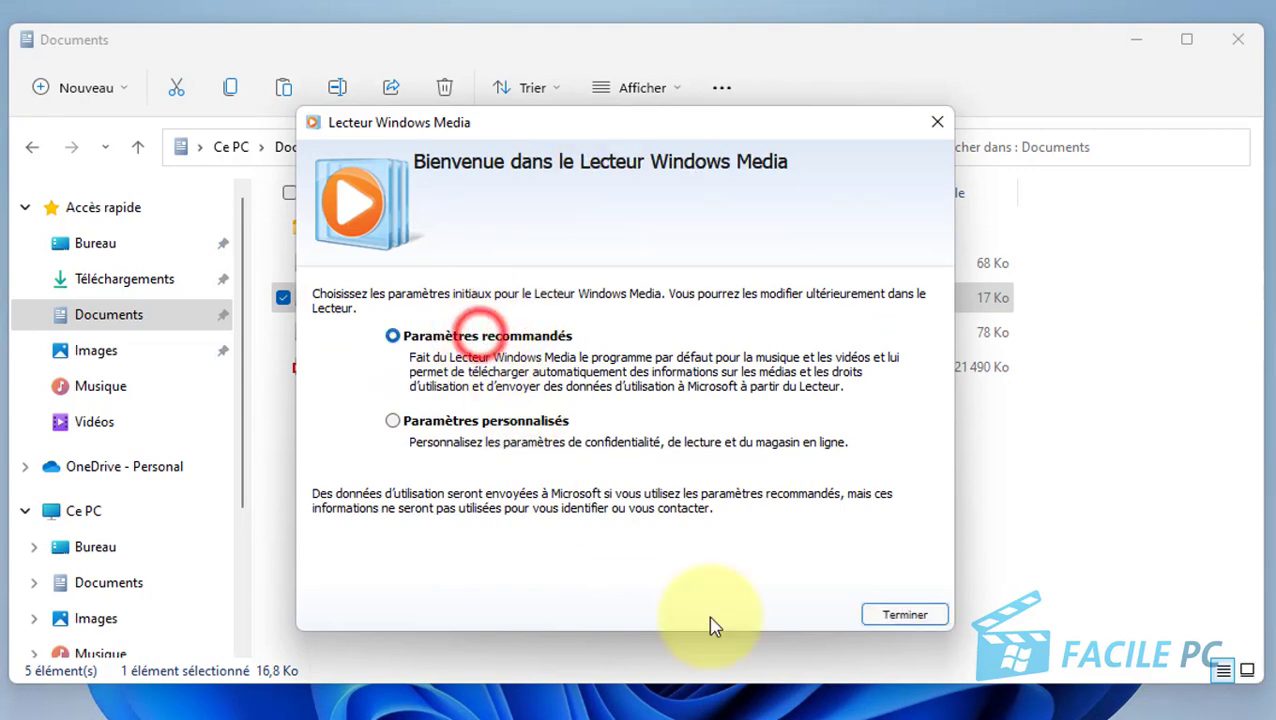
pyautogui.click(908, 614)
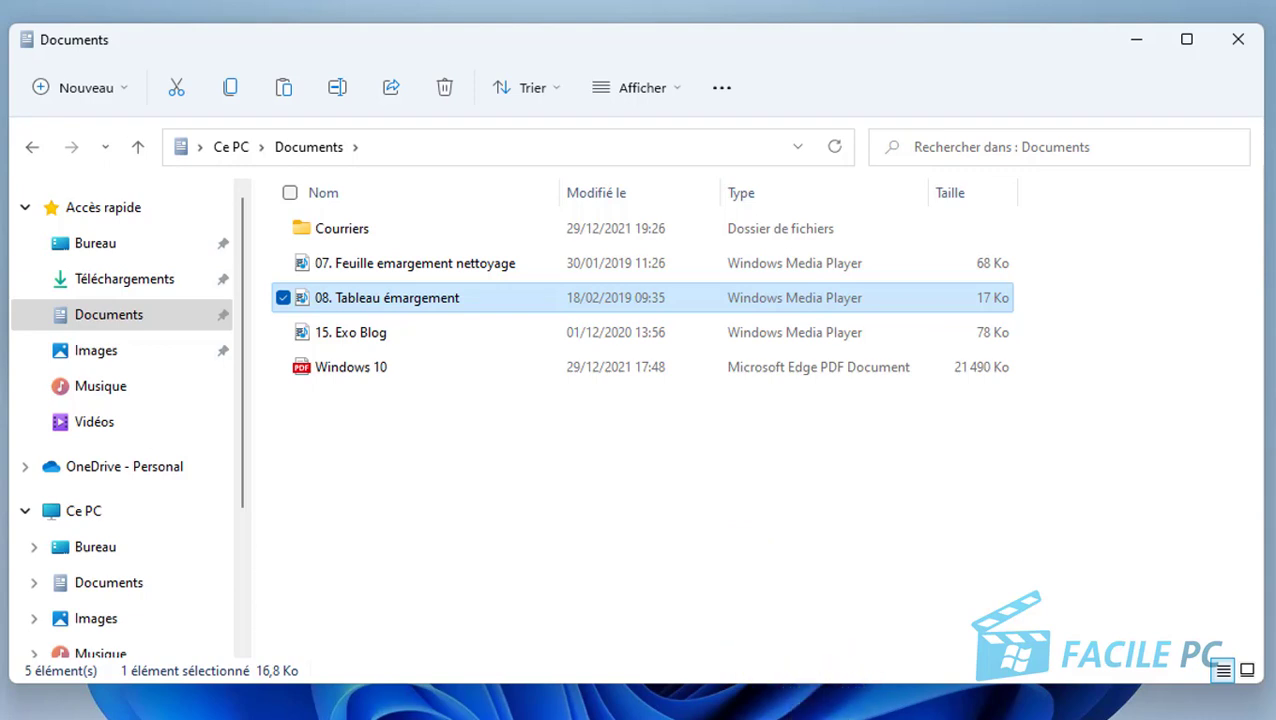
pyautogui.click(830, 600)
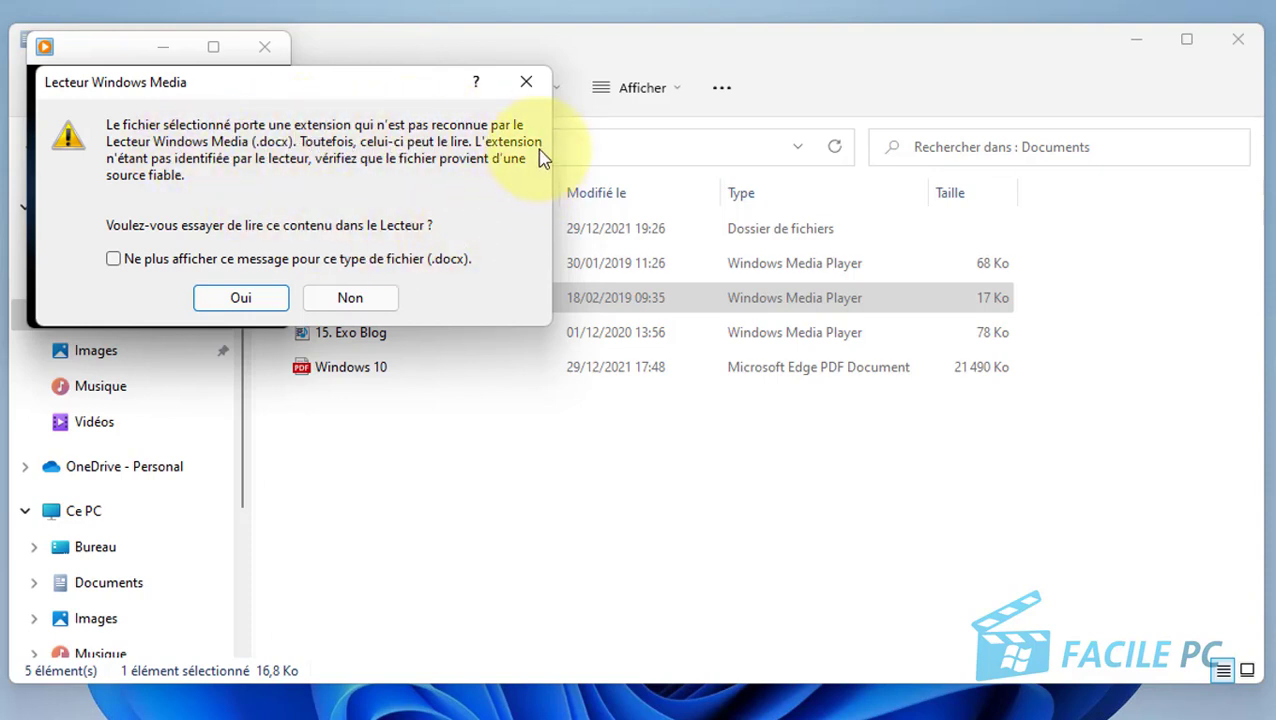
pyautogui.click(526, 82)
pyautogui.click(264, 46)
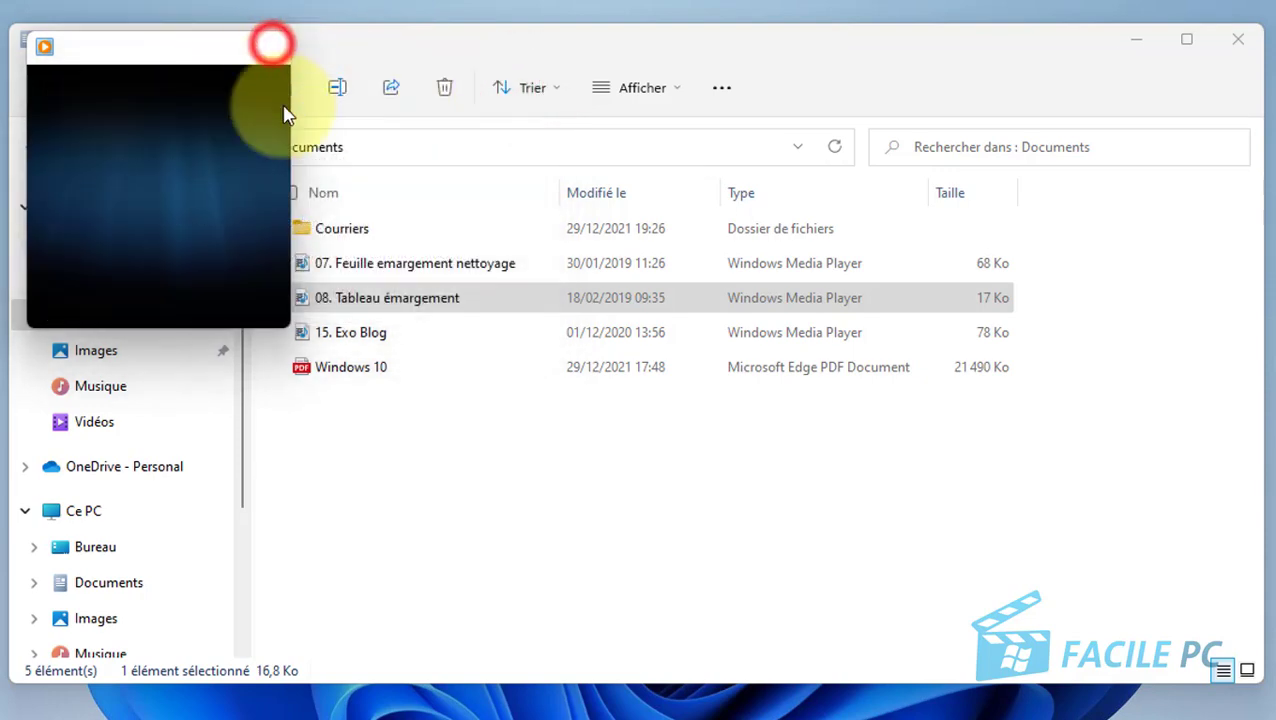
# Step: Turn the file name extensions (Extensions de noms de fichiers) back on in the Documents folder
pyautogui.click(662, 90)
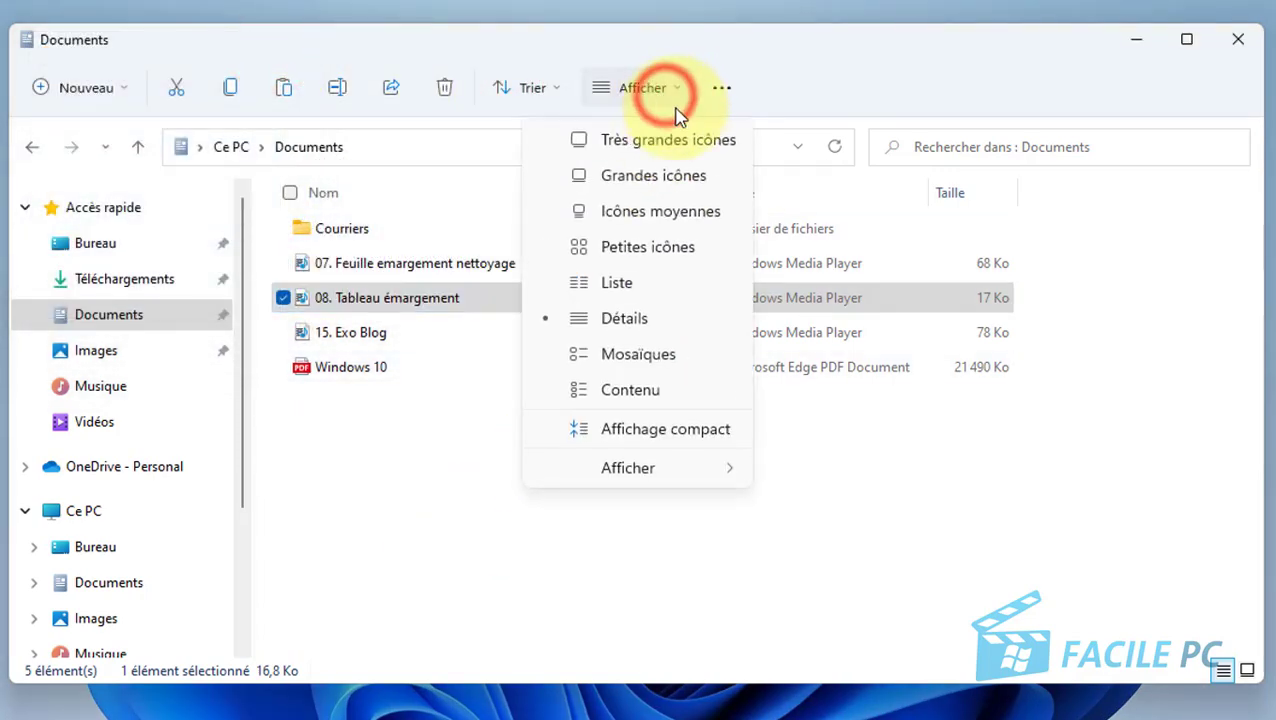
pyautogui.moveTo(705, 469)
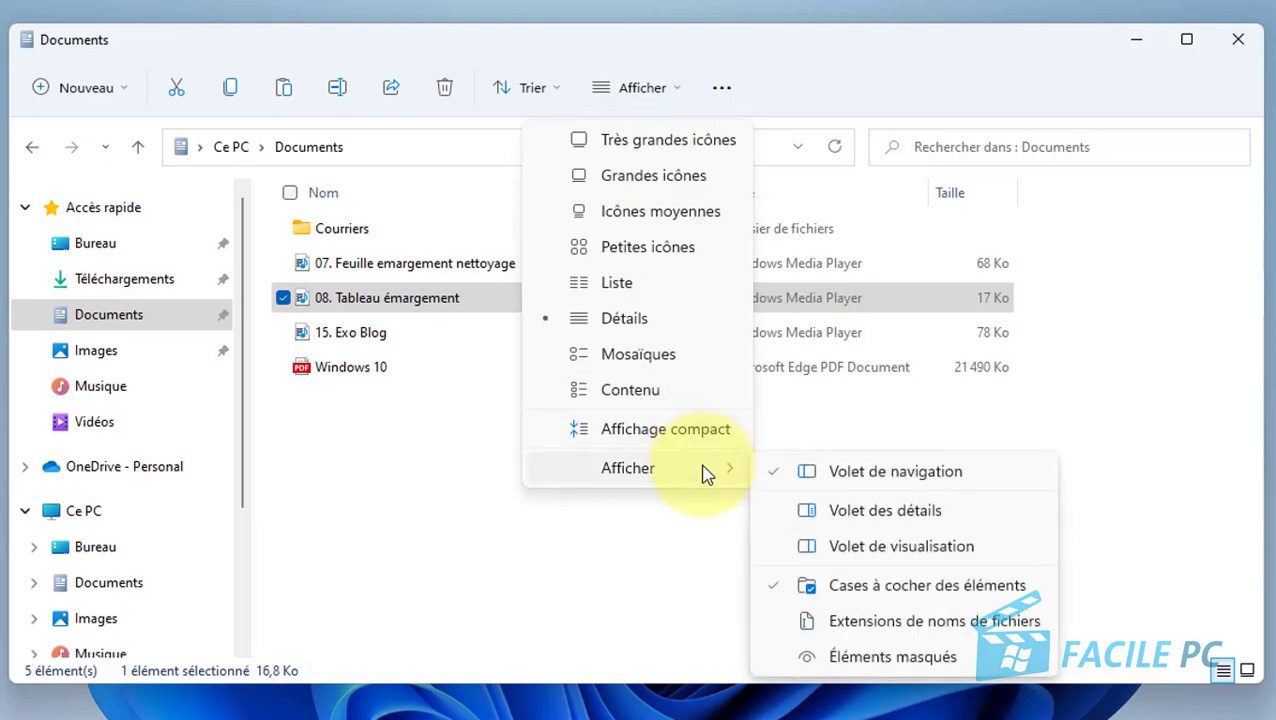
pyautogui.click(893, 622)
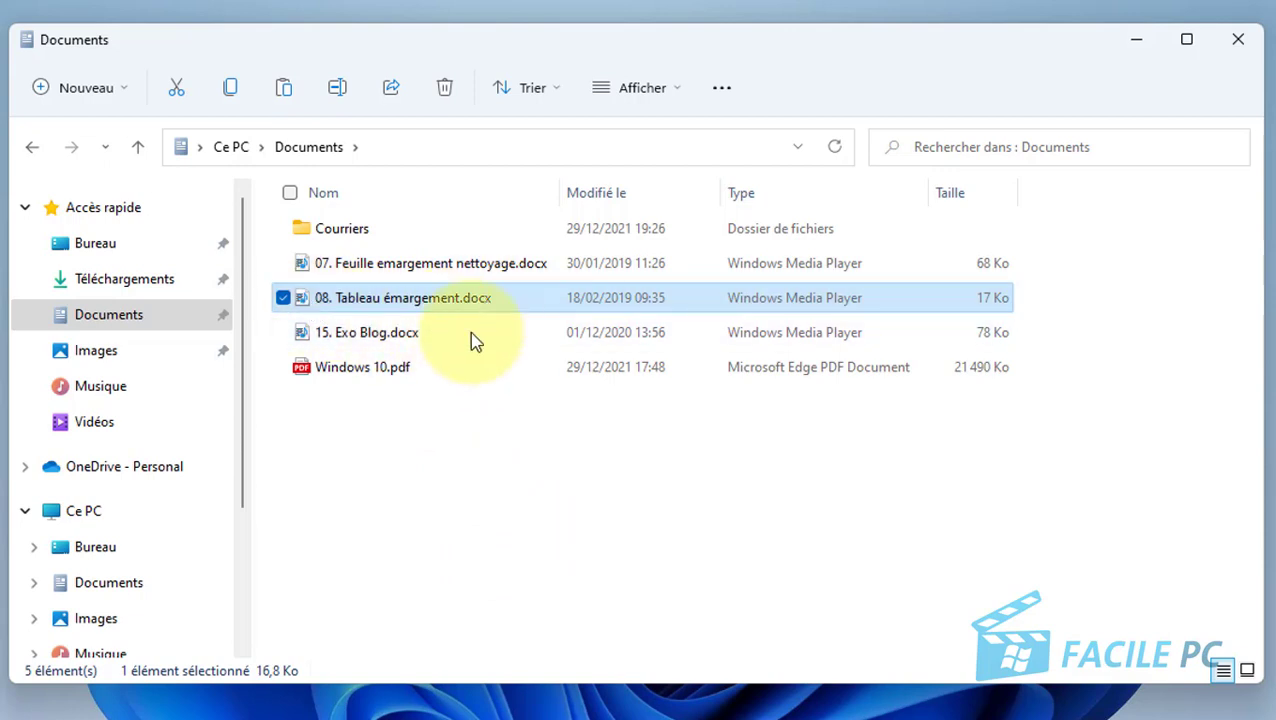
# Step: Make Word the permanent application for .docx files through 08. Tableau émargement.docx, look over the opened document and close it
pyautogui.rightClick(389, 303)
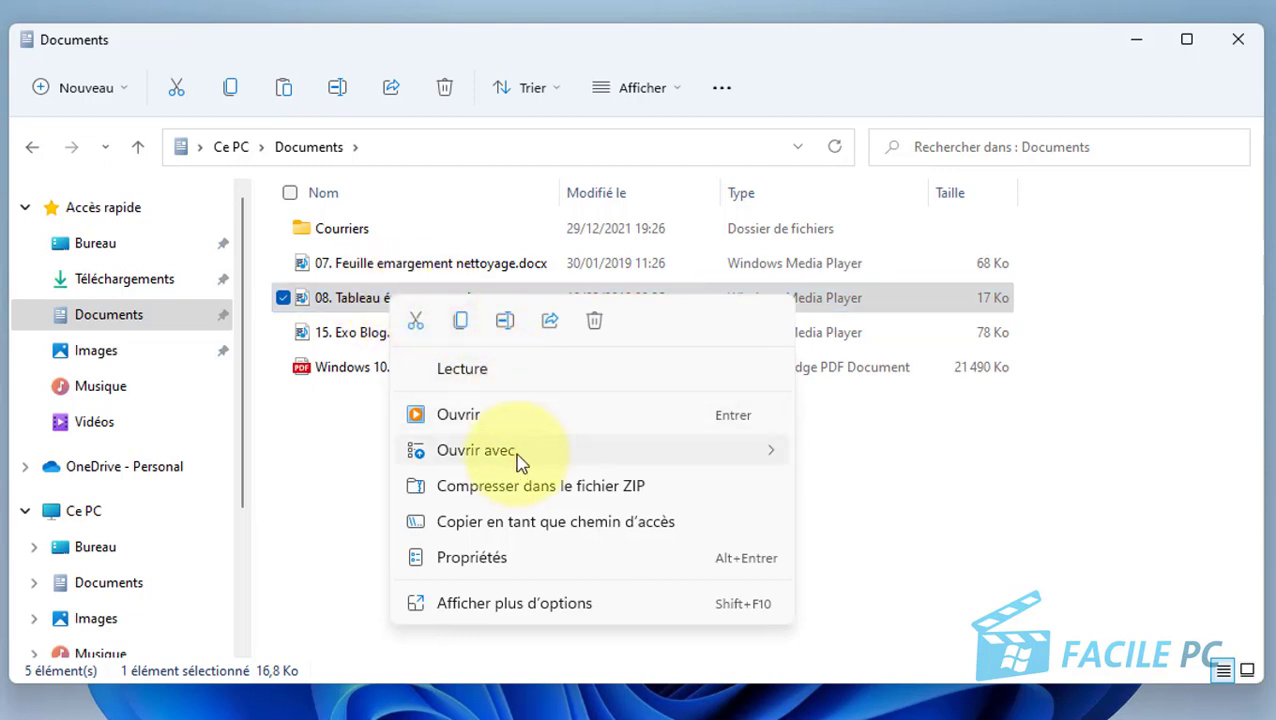
pyautogui.moveTo(517, 451)
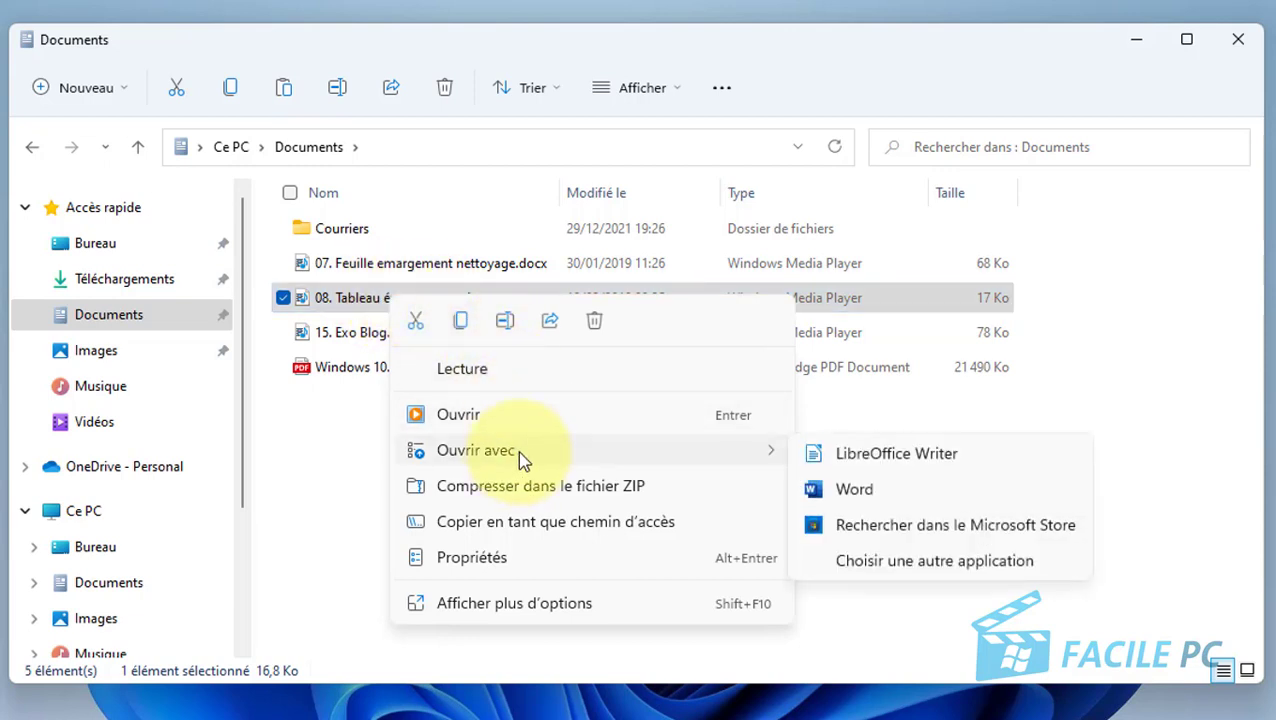
pyautogui.click(948, 566)
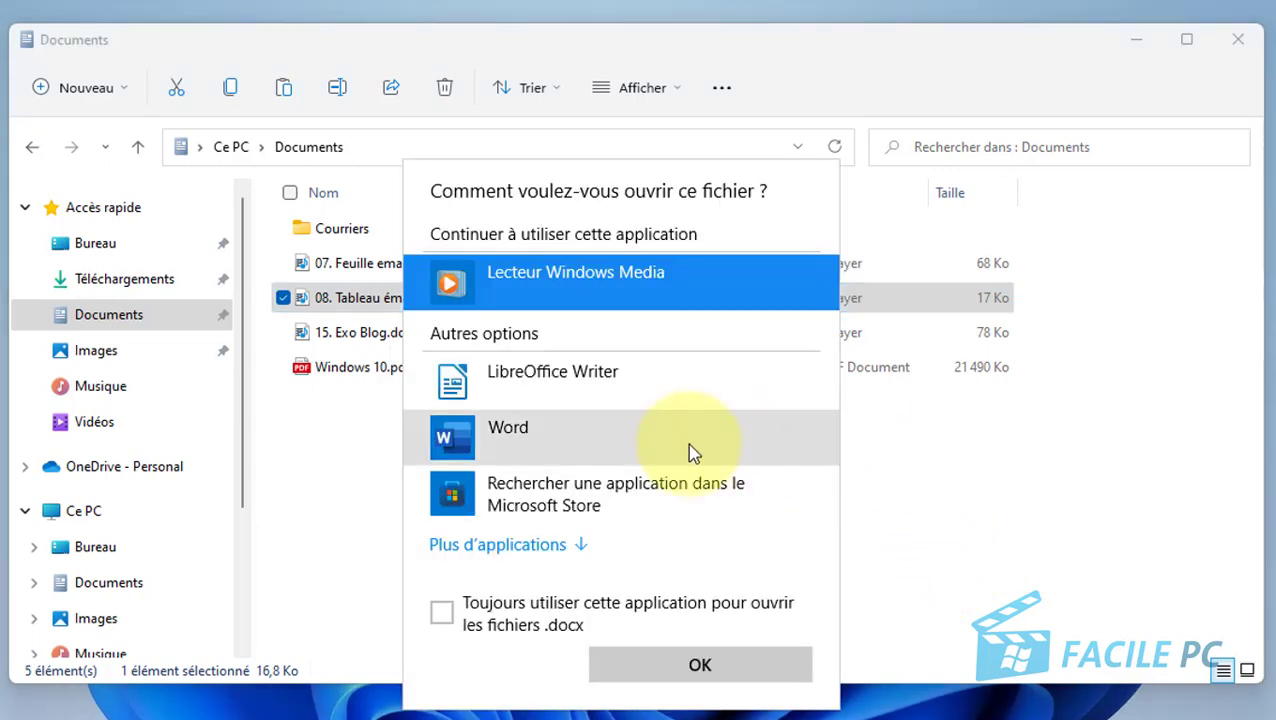
pyautogui.click(491, 446)
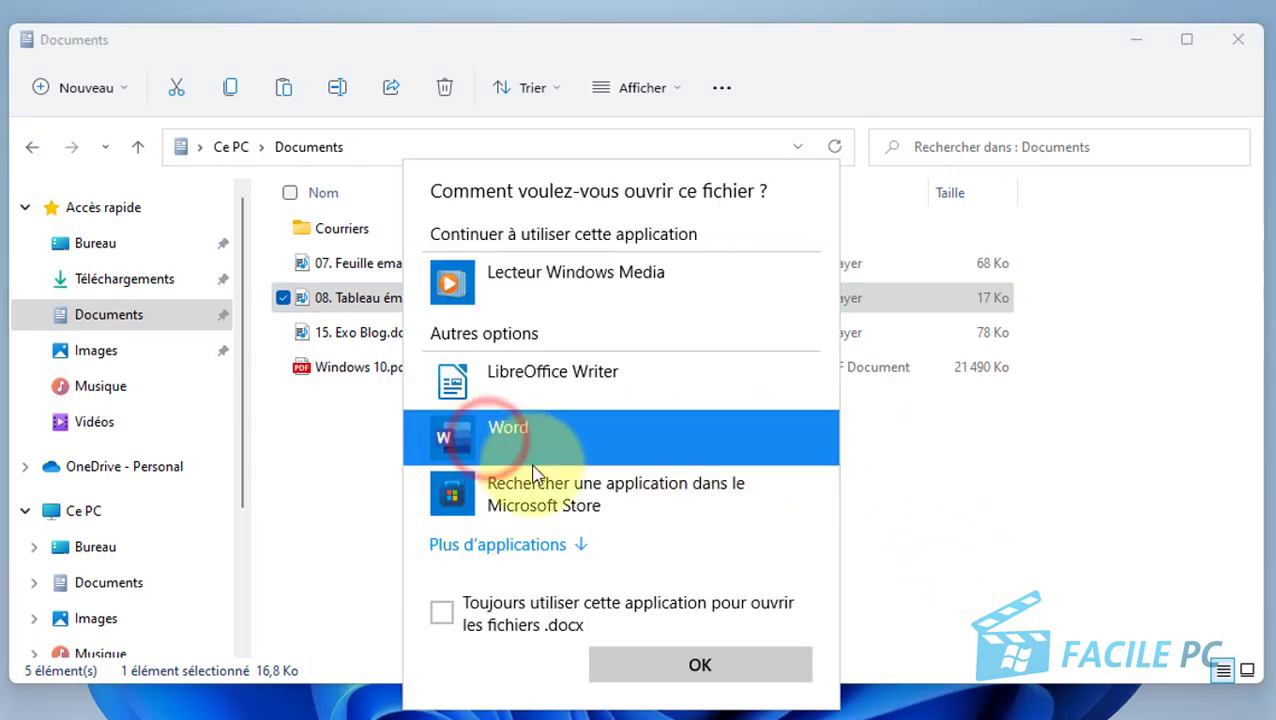
pyautogui.click(442, 615)
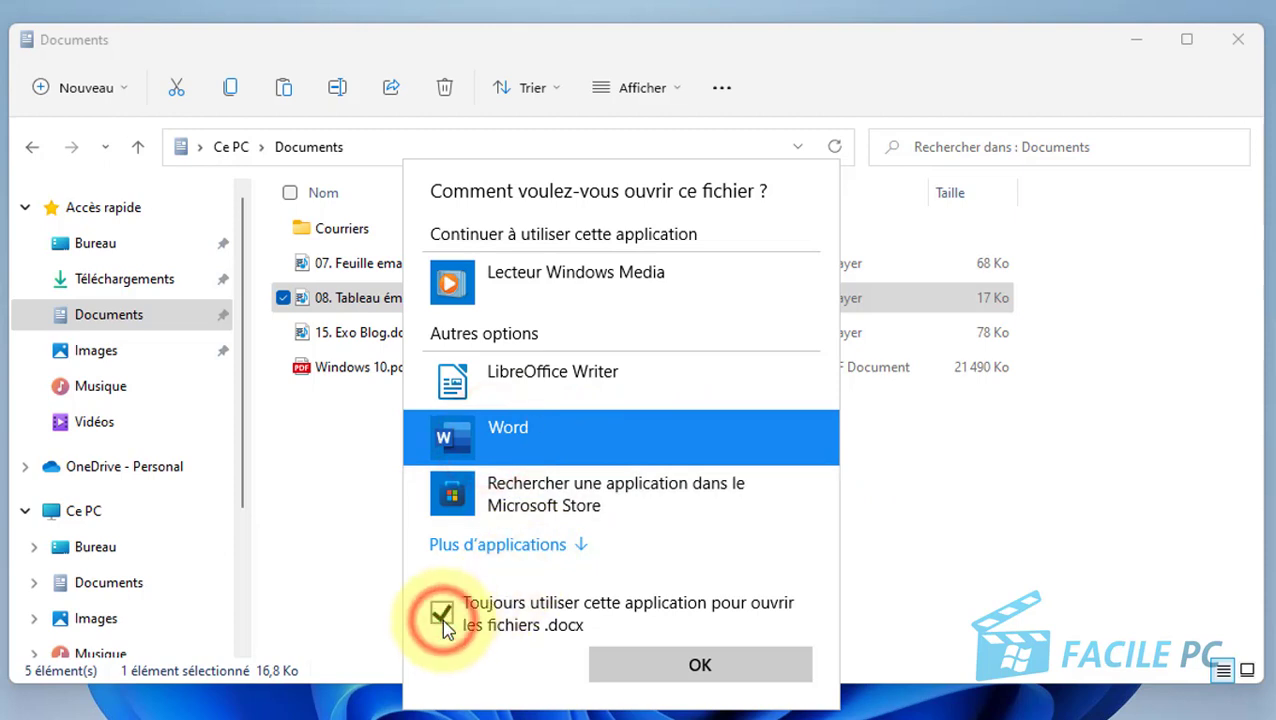
pyautogui.click(700, 665)
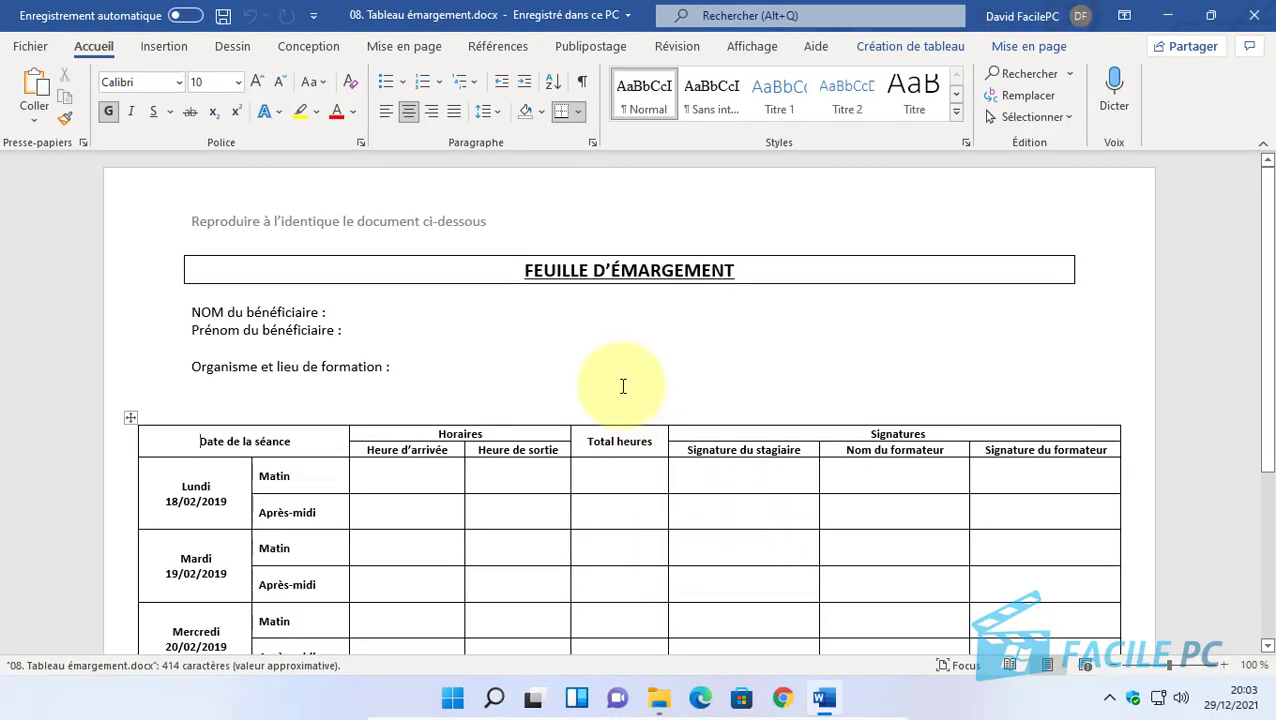
pyautogui.scroll(-3, 537, 477)
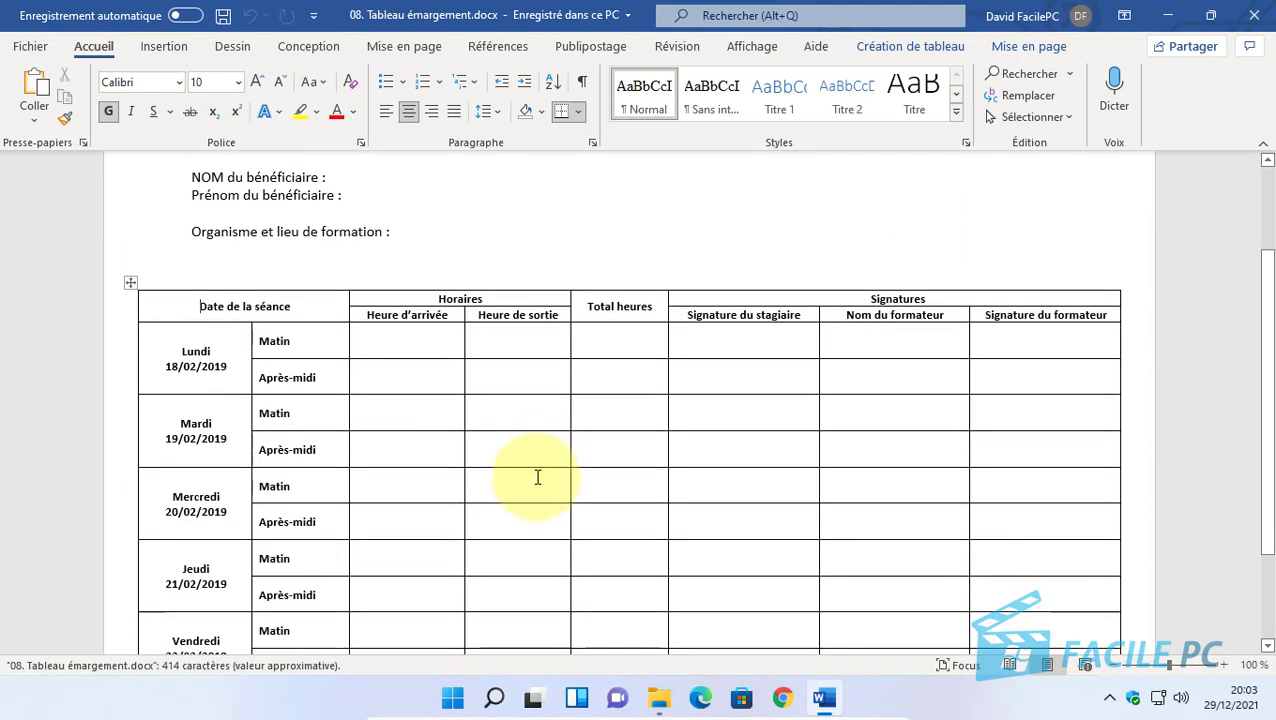
pyautogui.scroll(2, 536, 470)
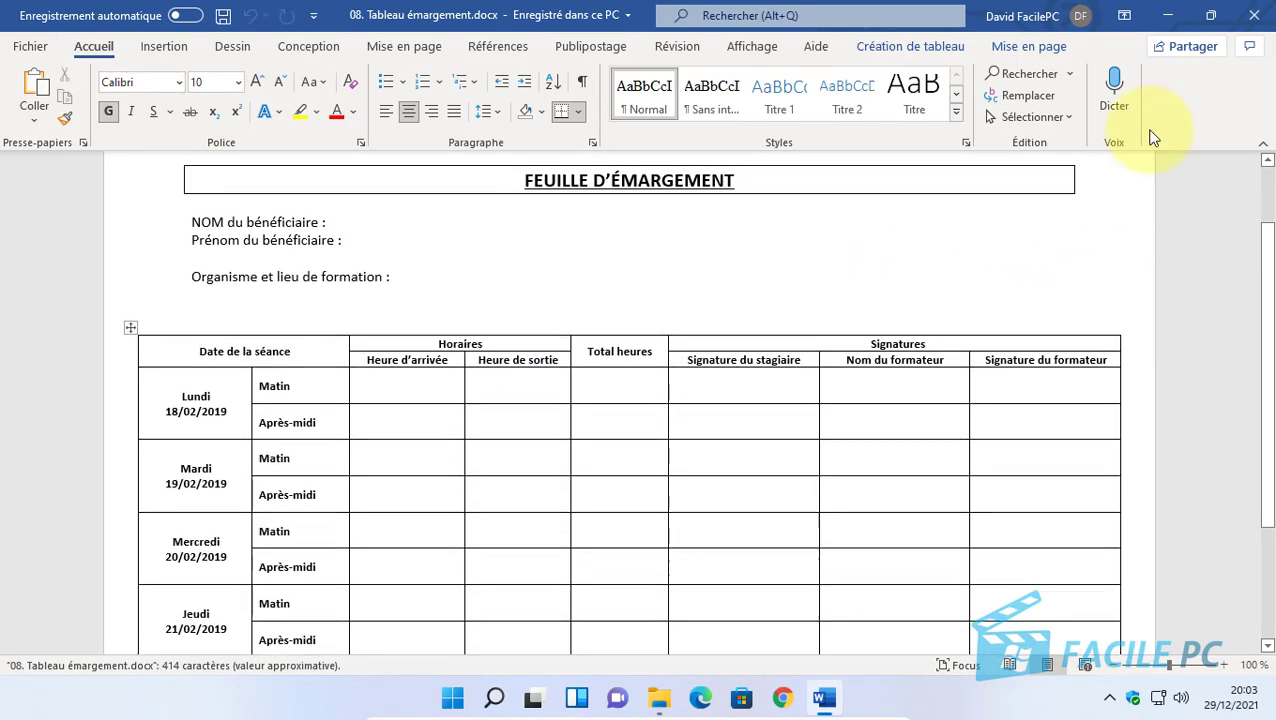
pyautogui.click(1262, 12)
pyautogui.click(501, 476)
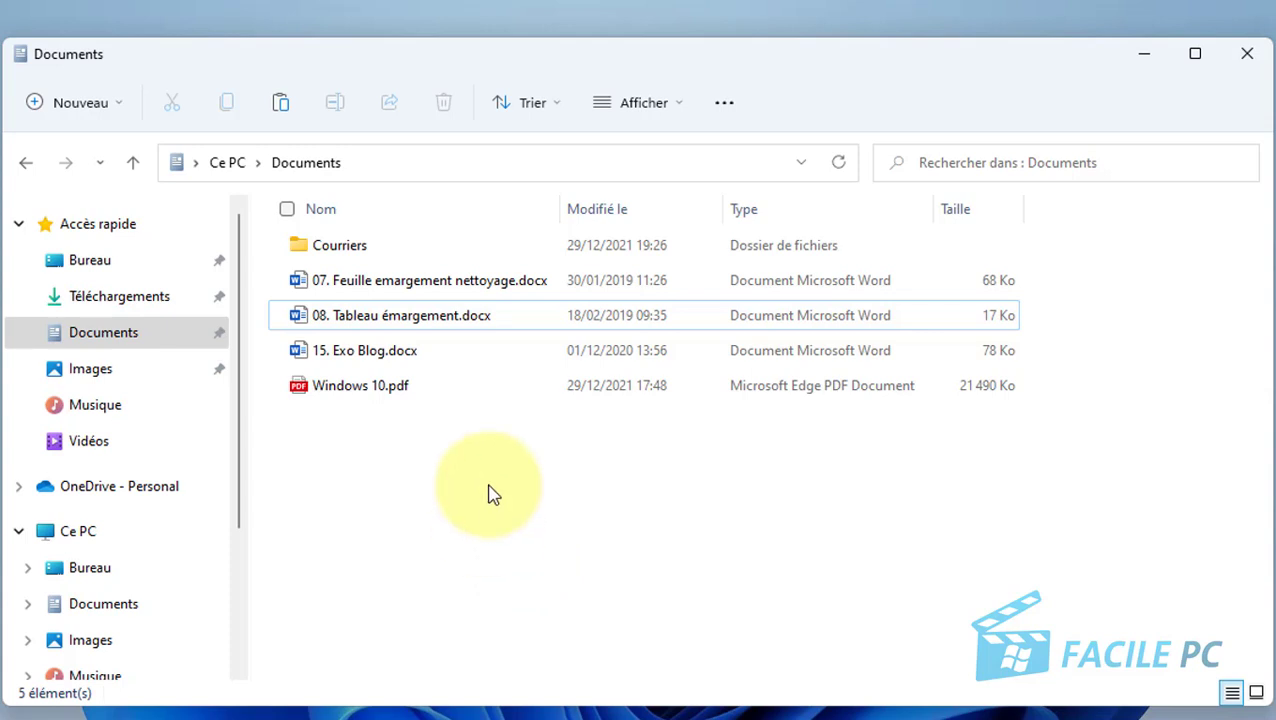
# Step: Go to the Téléchargements folder and open its list of additional commands
pyautogui.click(133, 300)
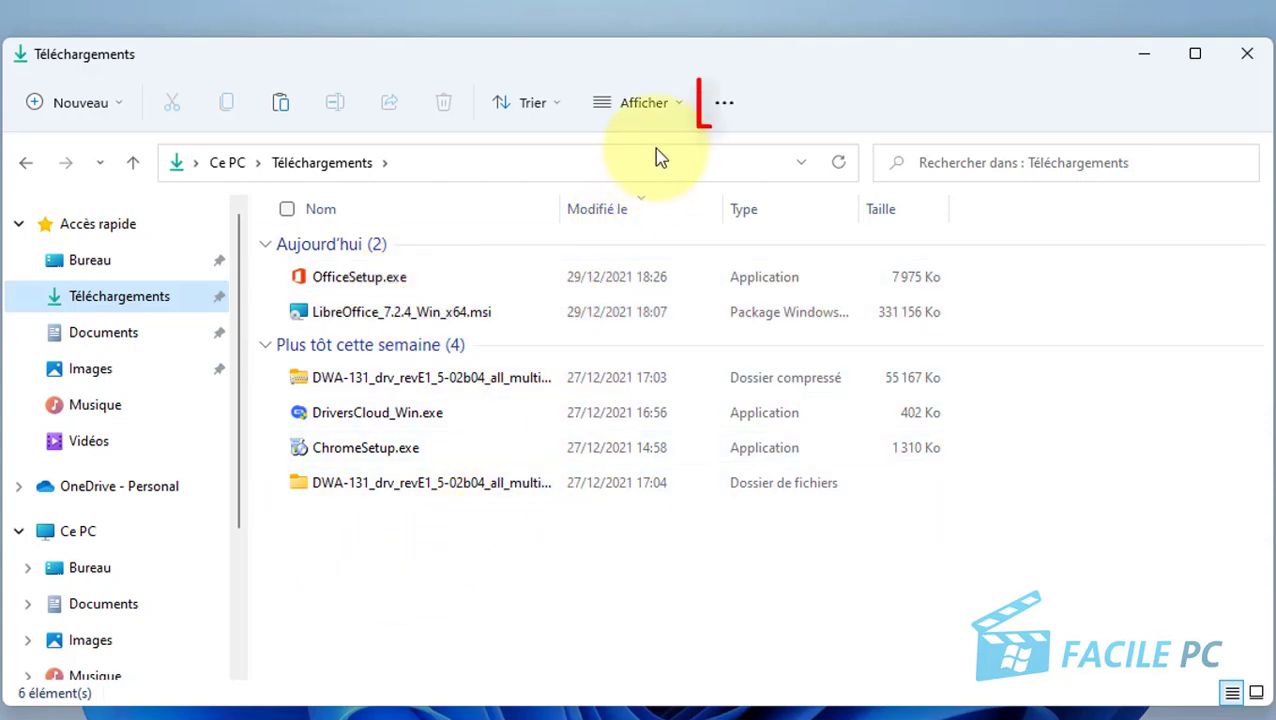
pyautogui.click(727, 106)
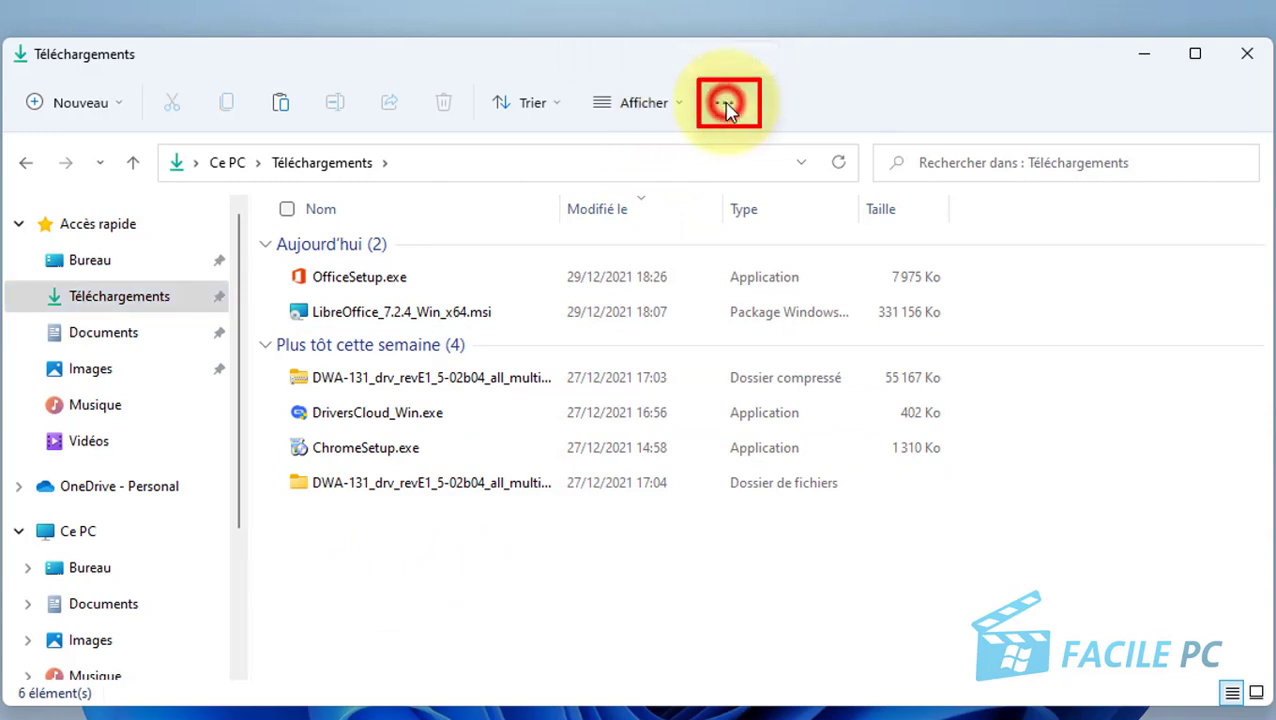